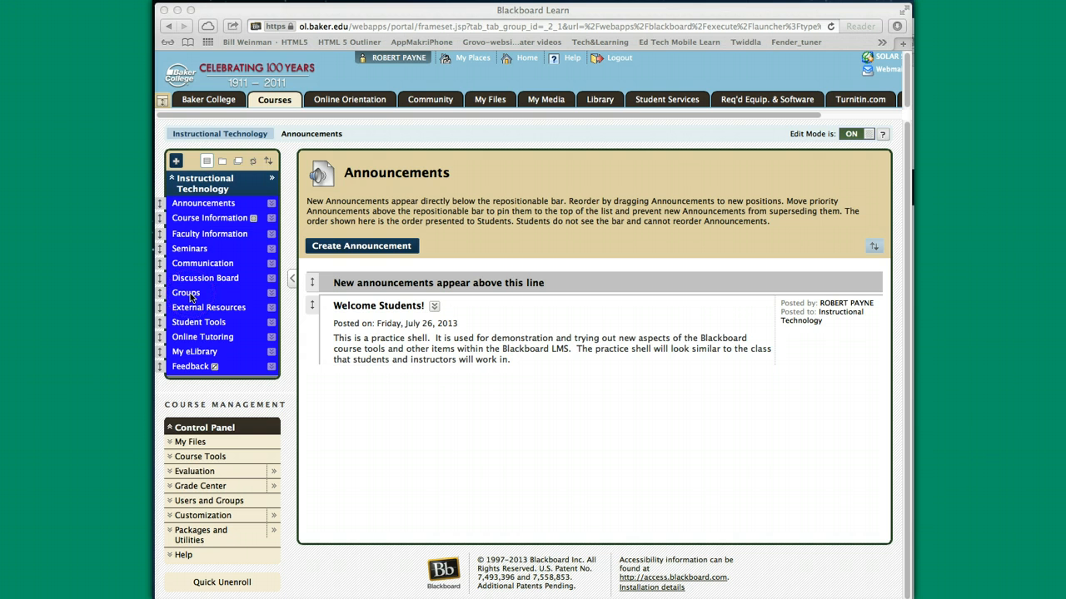
Step: Open the course's Groups page and start creating a single group with manual enrollment
{"action": "left_click", "coordinate": [190, 293]}
{"action": "left_click", "coordinate": [189, 293]}
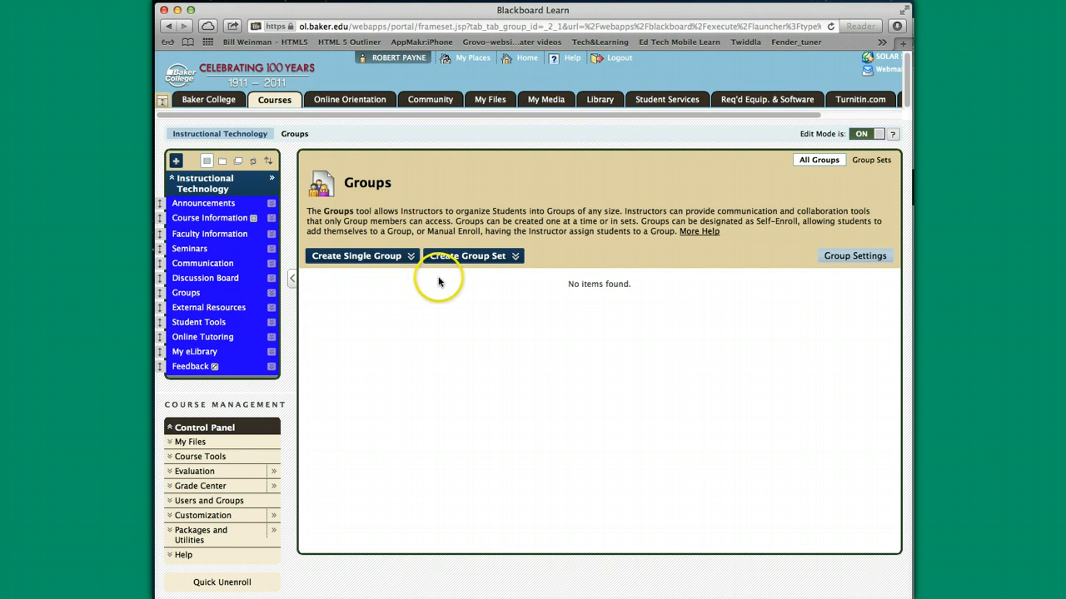
{"action": "left_click", "coordinate": [410, 258]}
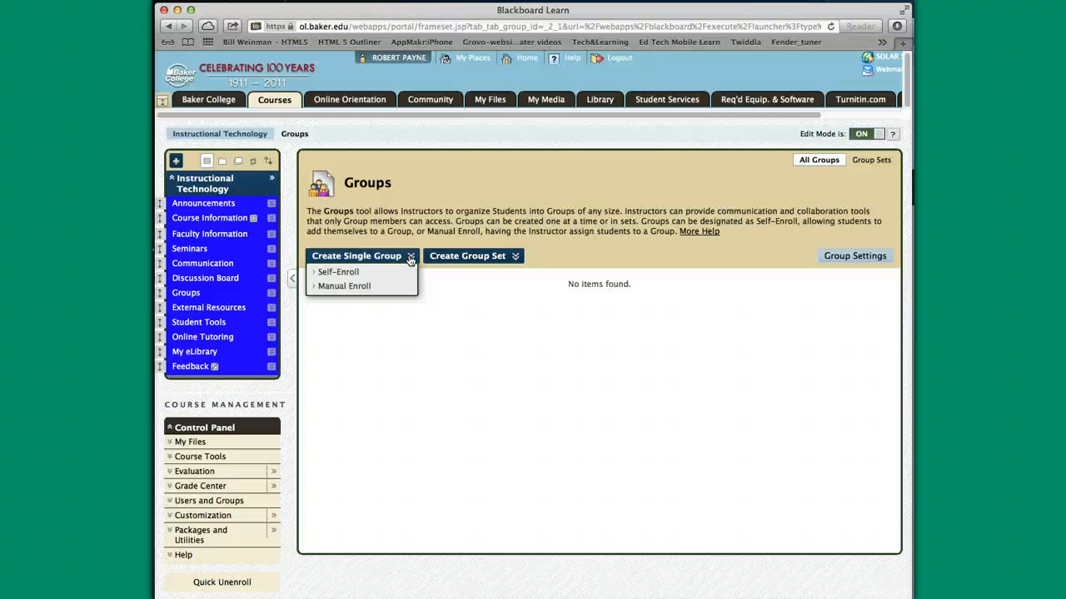
{"action": "left_click", "coordinate": [355, 289]}
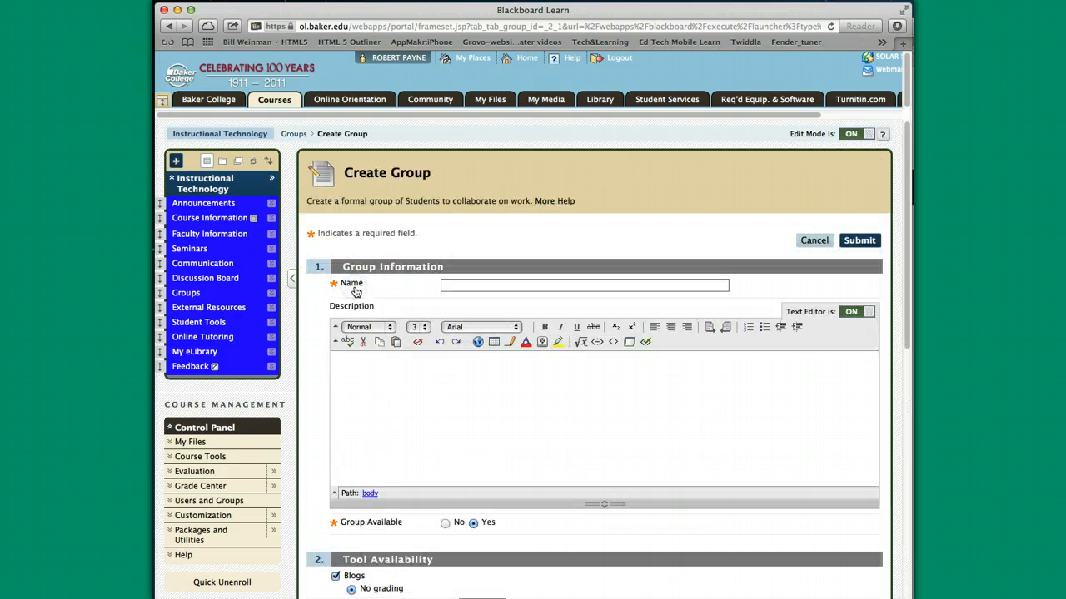
Step: Name the new group "Group A Wiki"
{"action": "left_click", "coordinate": [450, 284]}
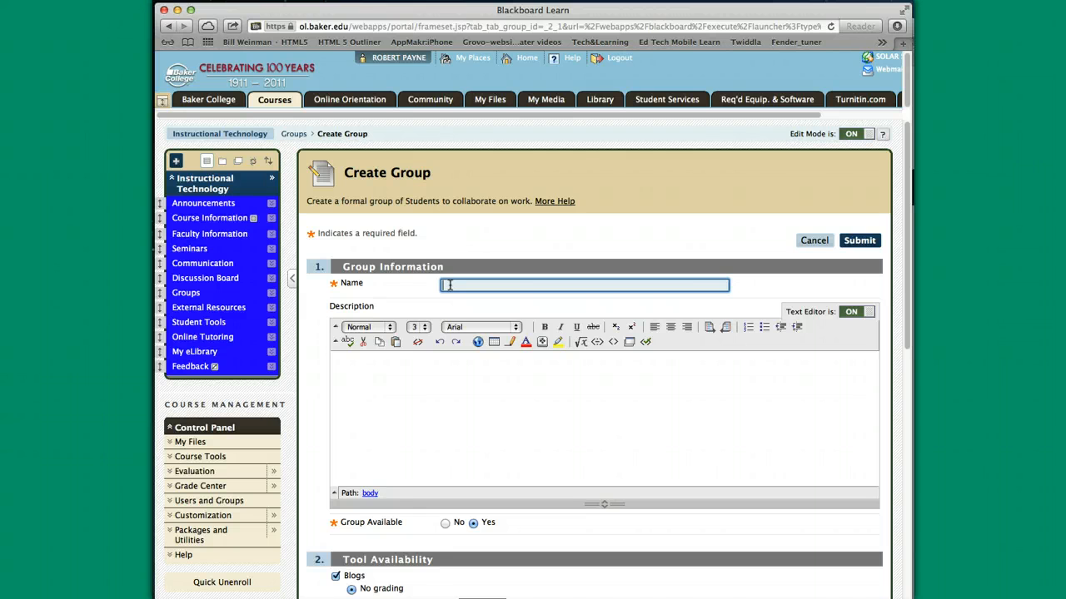
{"action": "left_click", "coordinate": [450, 285]}
{"action": "type", "text": "Group A"}
{"action": "key", "text": "Return"}
{"action": "type", "text": "- WK1"}
{"action": "key", "text": "BackSpace"}
{"action": "key", "text": "BackSpace"}
{"action": "key", "text": "BackSpace"}
{"action": "key", "text": "BackSpace"}
{"action": "key", "text": "BackSpace"}
{"action": "key", "text": "BackSpace"}
{"action": "left_click", "coordinate": [365, 296]}
Step: Enter the group description "This is a wiki used for the Team Scenario assignment."
{"action": "left_click", "coordinate": [338, 358]}
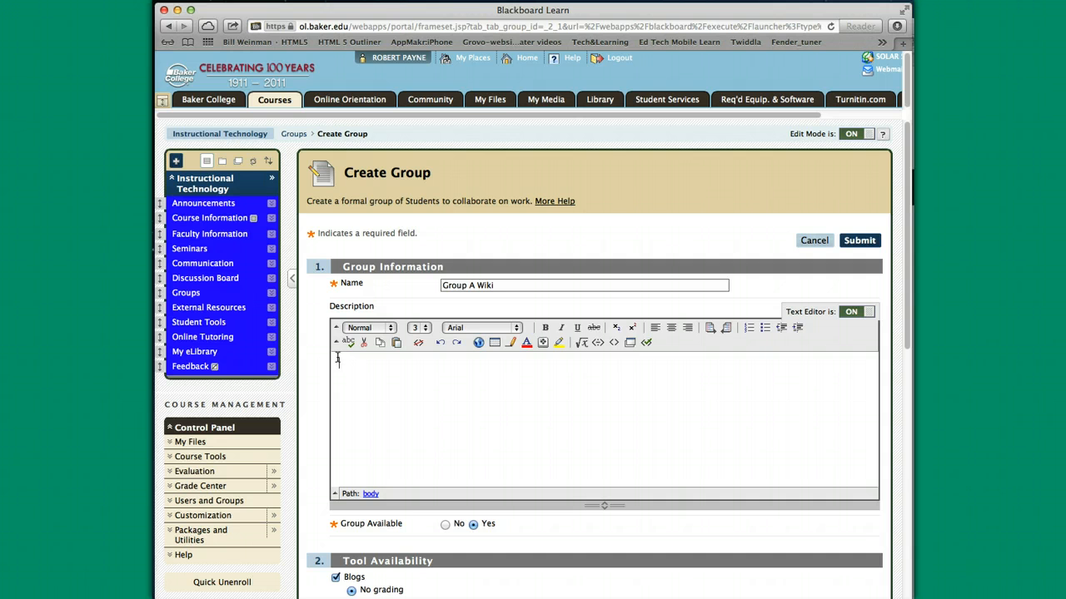
{"action": "type", "text": "This is a wiki used for the Team Scenario assignment."}
{"action": "left_click", "coordinate": [494, 430]}
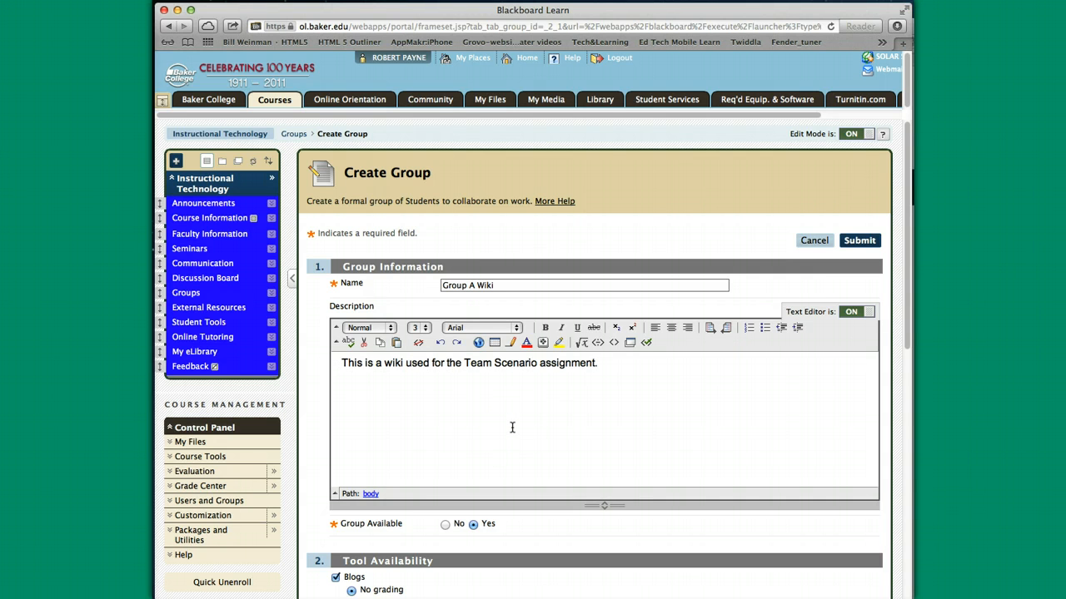
Step: Set Group Available to Yes for Group A Wiki
{"action": "scroll", "coordinate": [512, 427], "scroll_direction": "down", "scroll_amount": 5}
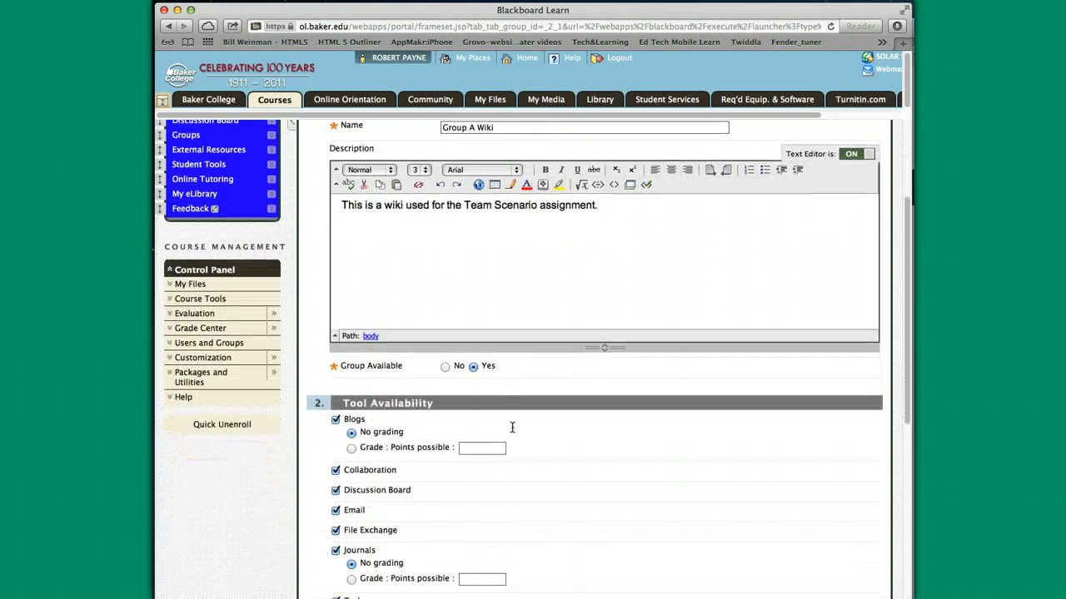
{"action": "scroll", "coordinate": [512, 427], "scroll_direction": "down", "scroll_amount": 4}
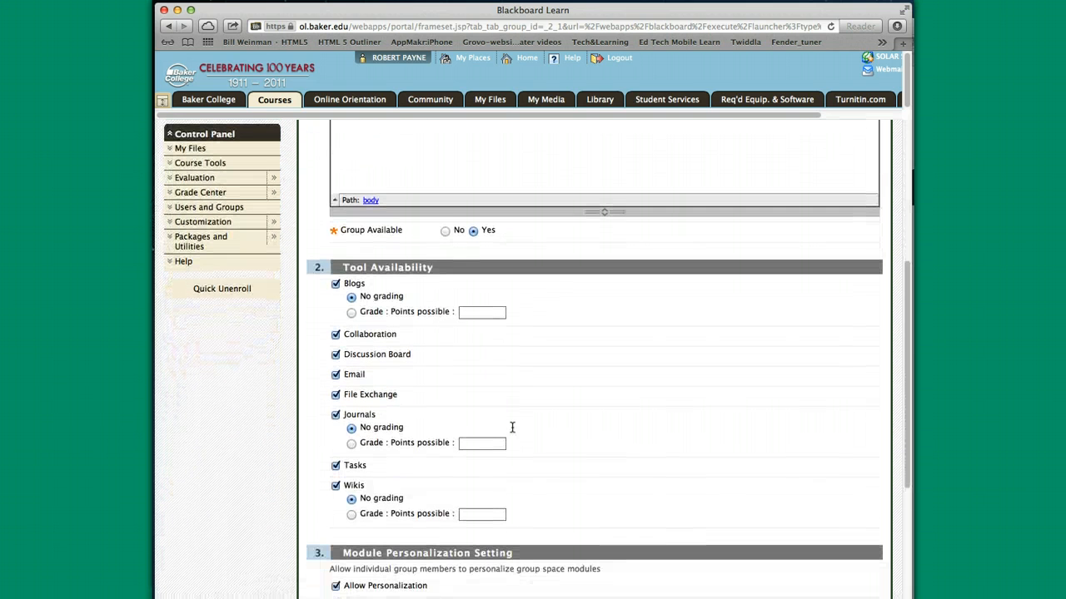
{"action": "left_click", "coordinate": [443, 232]}
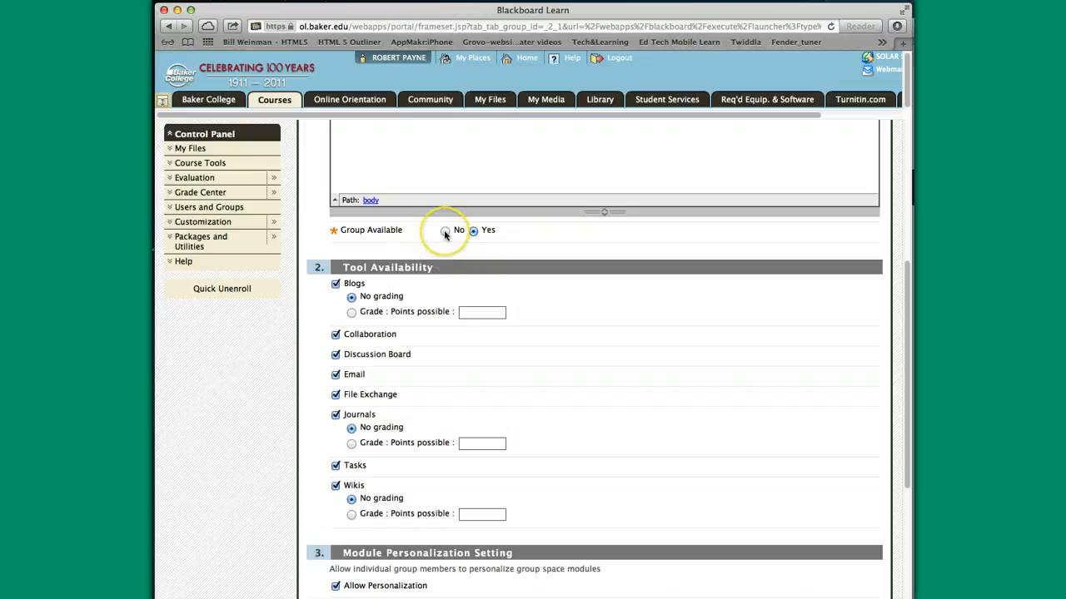
{"action": "left_click", "coordinate": [475, 232]}
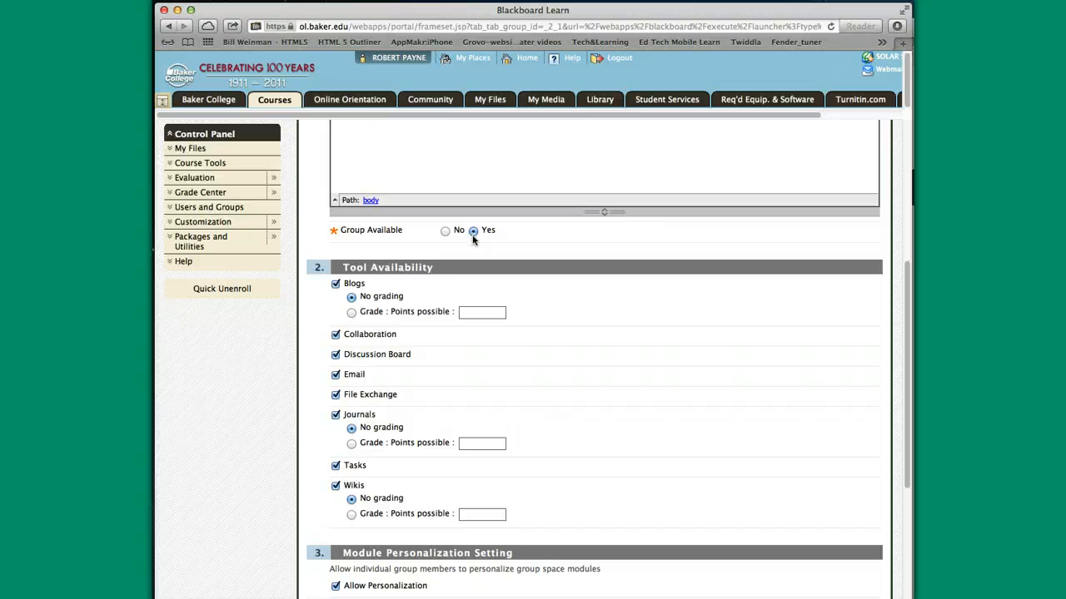
Step: Disable Blogs, Collaboration, Discussion Board, Email, File Exchange, Journals and Tasks for the group, leaving only Wikis enabled
{"action": "left_click", "coordinate": [335, 284]}
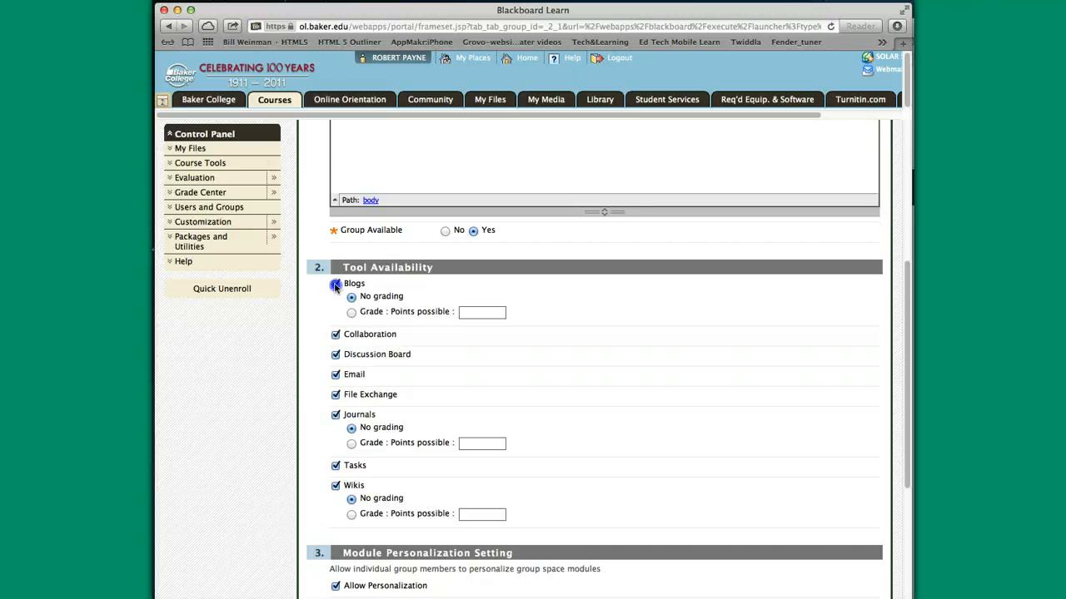
{"action": "left_click", "coordinate": [335, 334]}
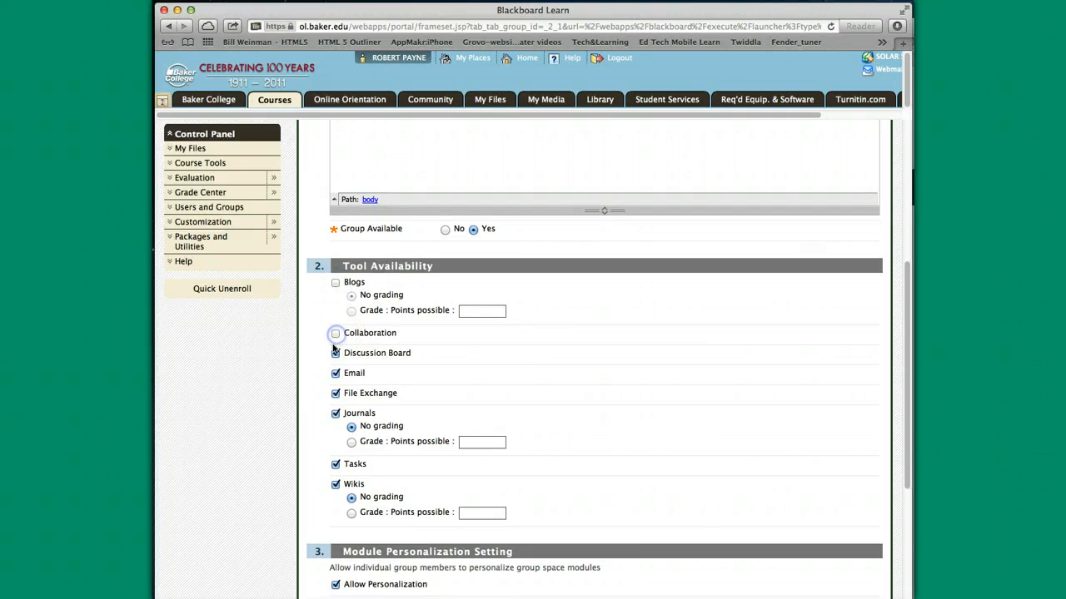
{"action": "left_click", "coordinate": [335, 353]}
{"action": "left_click", "coordinate": [336, 374]}
{"action": "left_click", "coordinate": [335, 394]}
{"action": "left_click", "coordinate": [335, 414]}
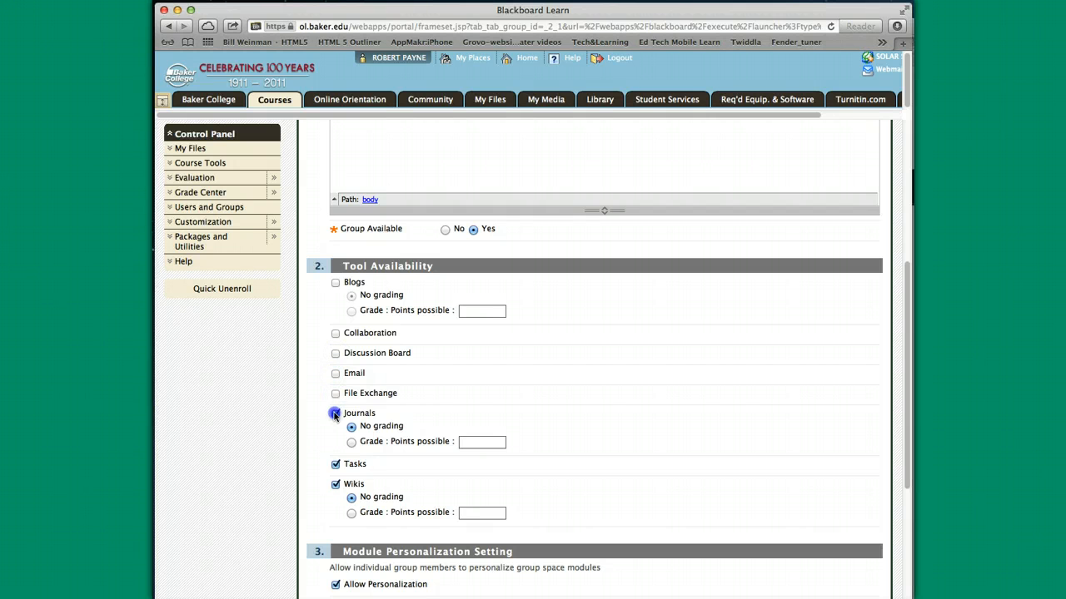
{"action": "left_click", "coordinate": [336, 465]}
Step: Add the logged-in instructor and two of the listed students to the group's membership
{"action": "scroll", "coordinate": [629, 451], "scroll_direction": "down", "scroll_amount": 4}
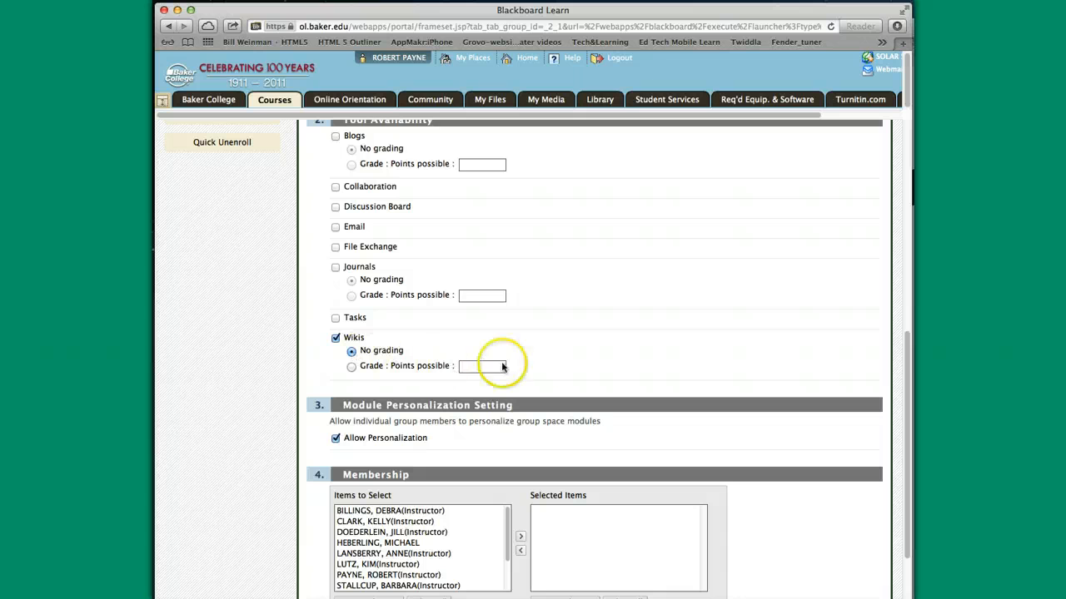
{"action": "scroll", "coordinate": [607, 371], "scroll_direction": "down", "scroll_amount": 3}
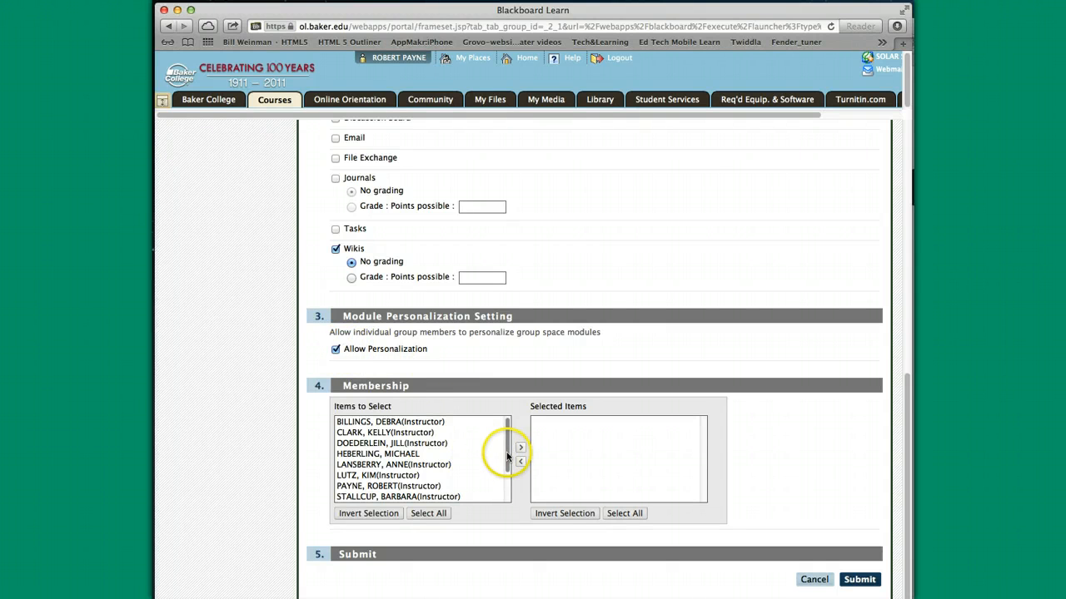
{"action": "mouse_move", "coordinate": [504, 454]}
{"action": "left_mouse_down"}
{"action": "mouse_move", "coordinate": [506, 491]}
{"action": "mouse_move", "coordinate": [506, 445]}
{"action": "left_mouse_up"}
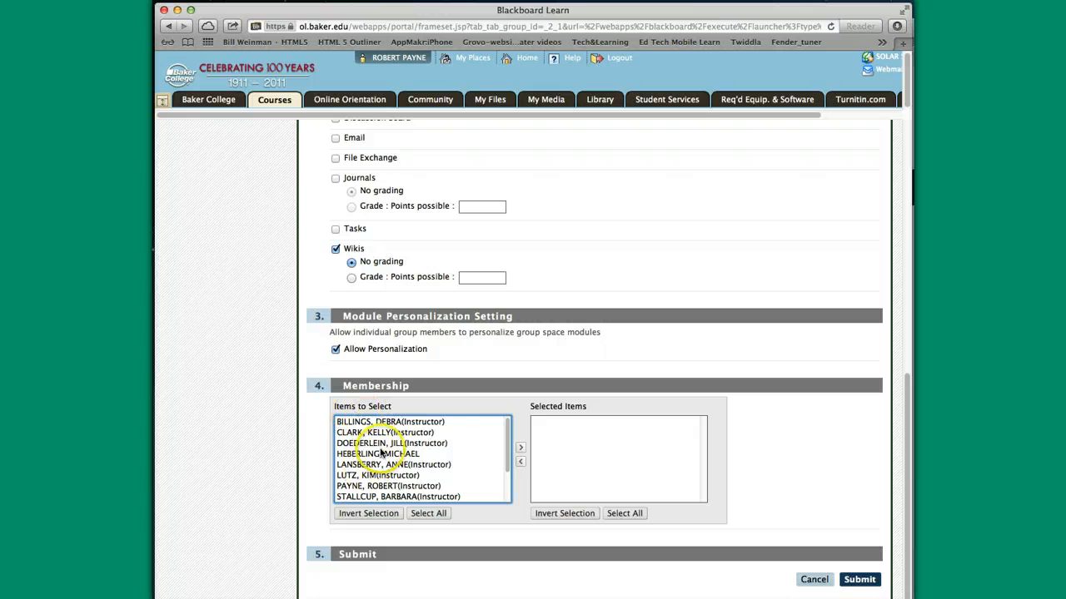
{"action": "left_click_drag", "start_coordinate": [510, 455], "coordinate": [508, 485]}
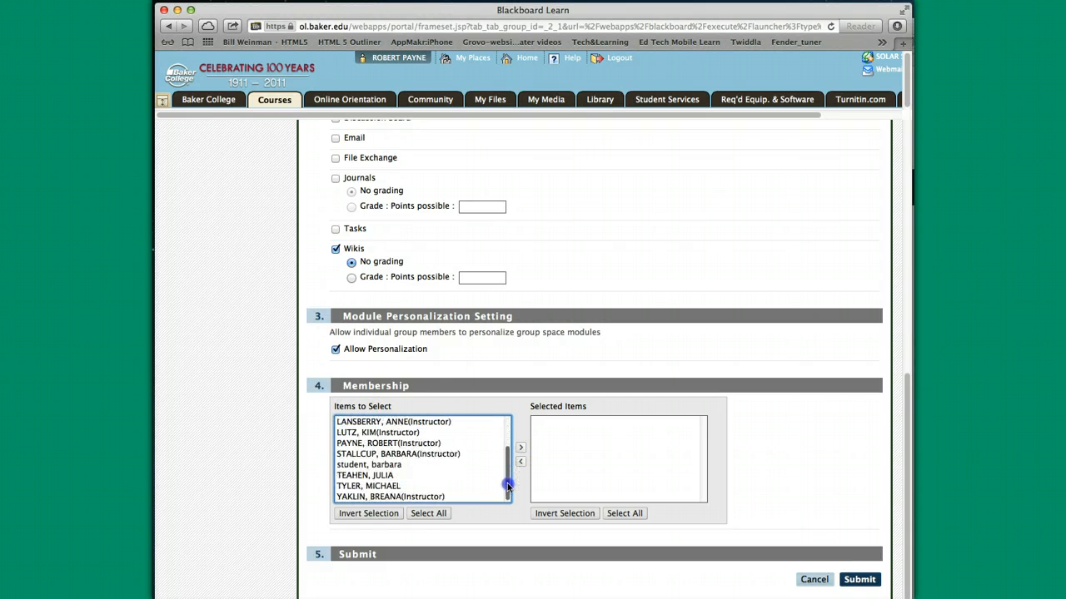
{"action": "left_click", "coordinate": [388, 445]}
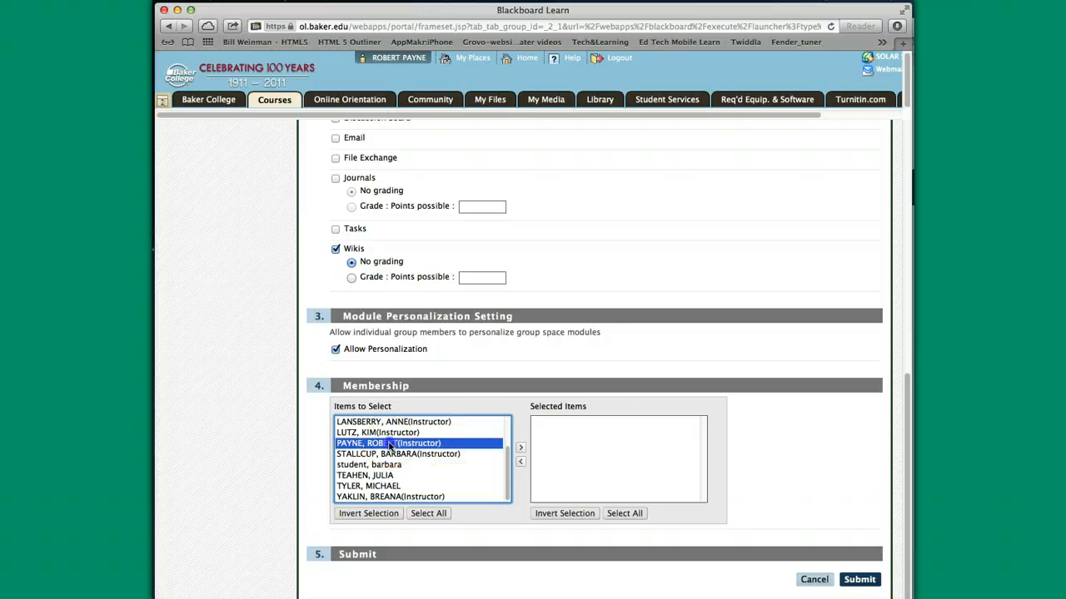
{"action": "left_click", "coordinate": [521, 449]}
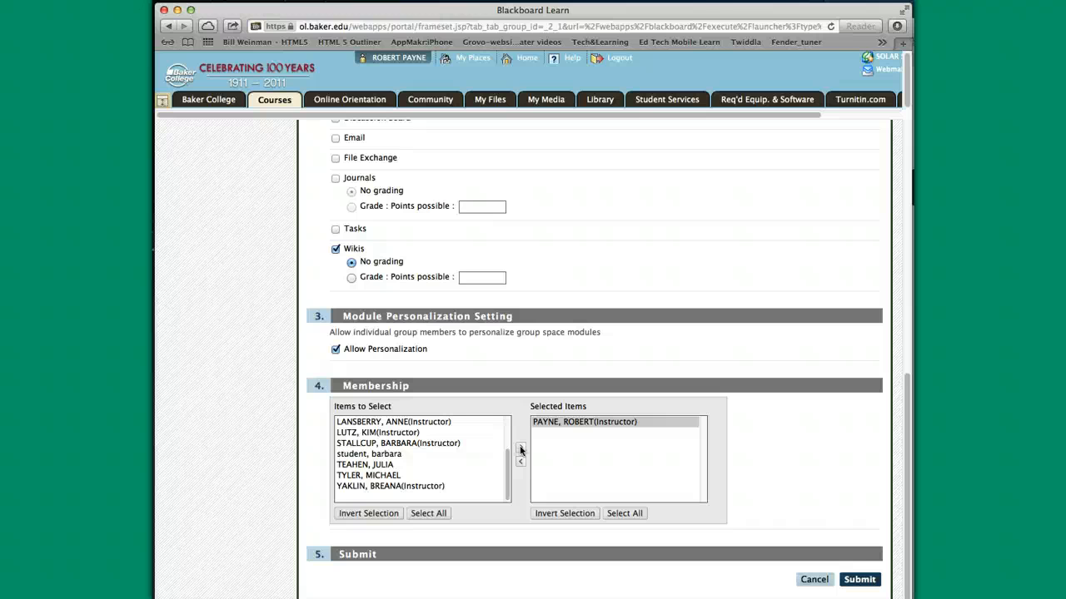
{"action": "left_click", "coordinate": [387, 454]}
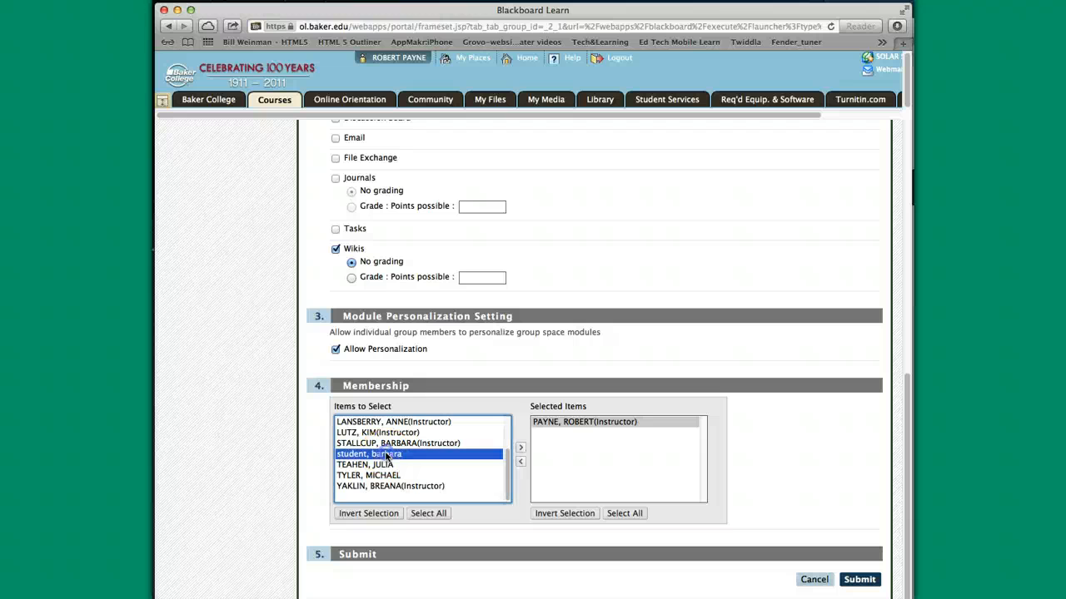
{"action": "left_click", "coordinate": [520, 449]}
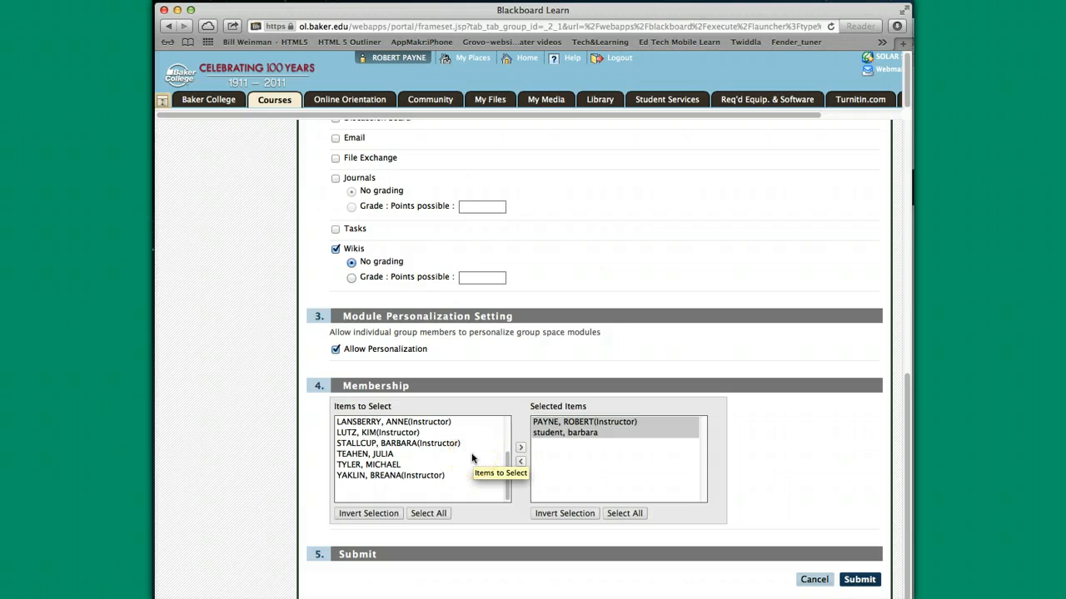
{"action": "left_click", "coordinate": [383, 454]}
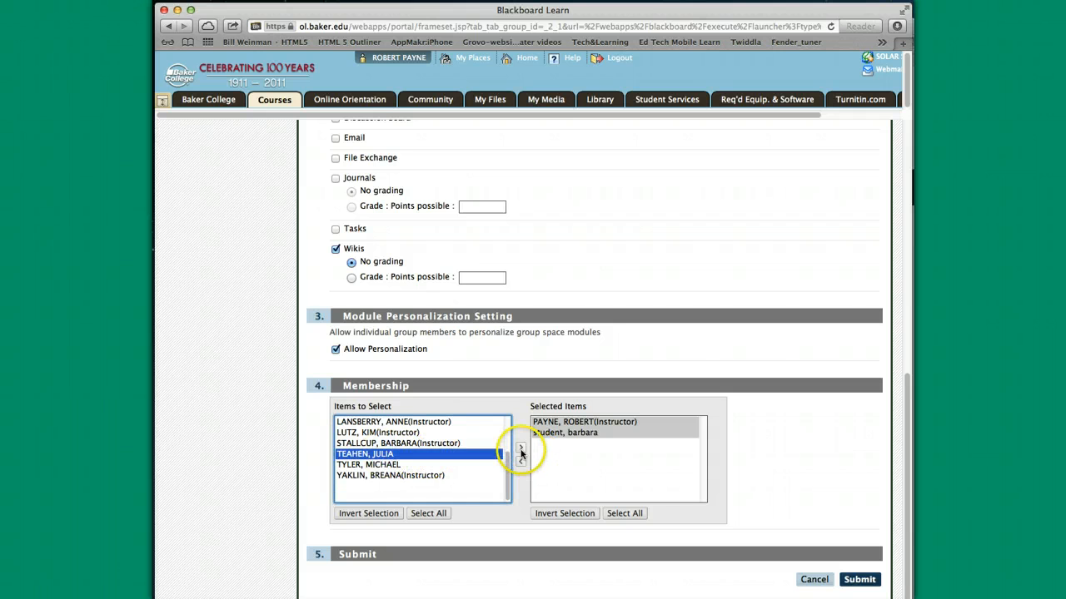
{"action": "left_click", "coordinate": [520, 449]}
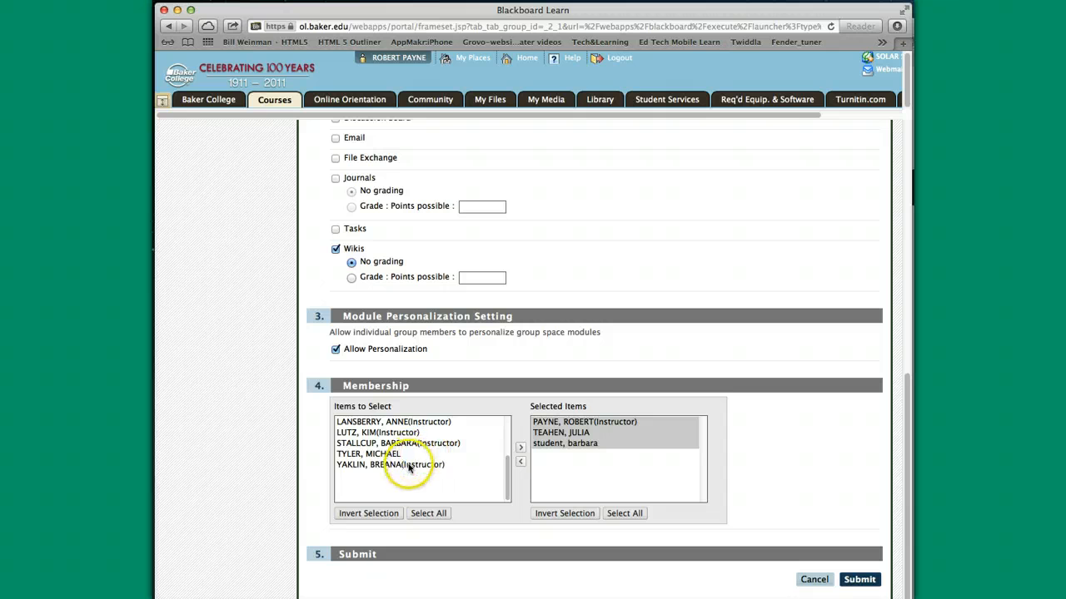
Step: Add a second instructor to the group's selected members and remove that instructor again
{"action": "left_click", "coordinate": [408, 467]}
{"action": "left_click", "coordinate": [520, 447]}
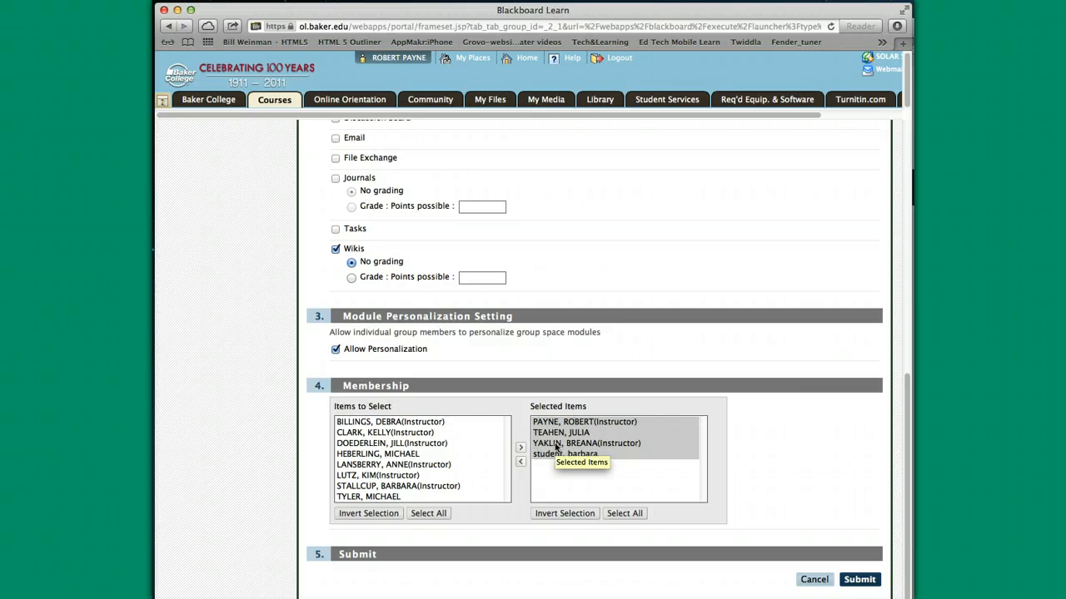
{"action": "left_click", "coordinate": [556, 444]}
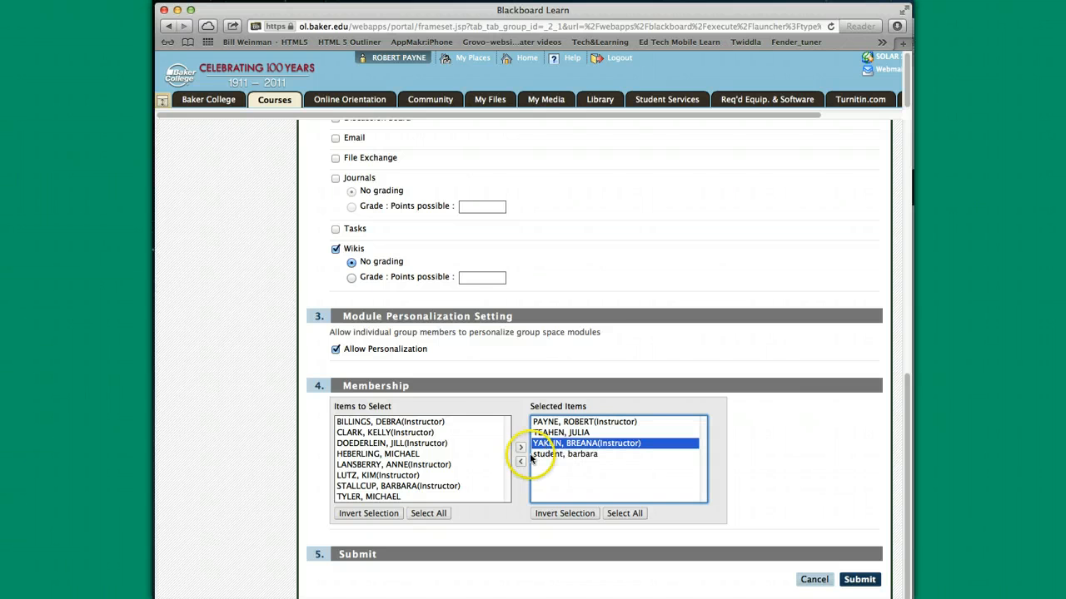
{"action": "left_click", "coordinate": [522, 463]}
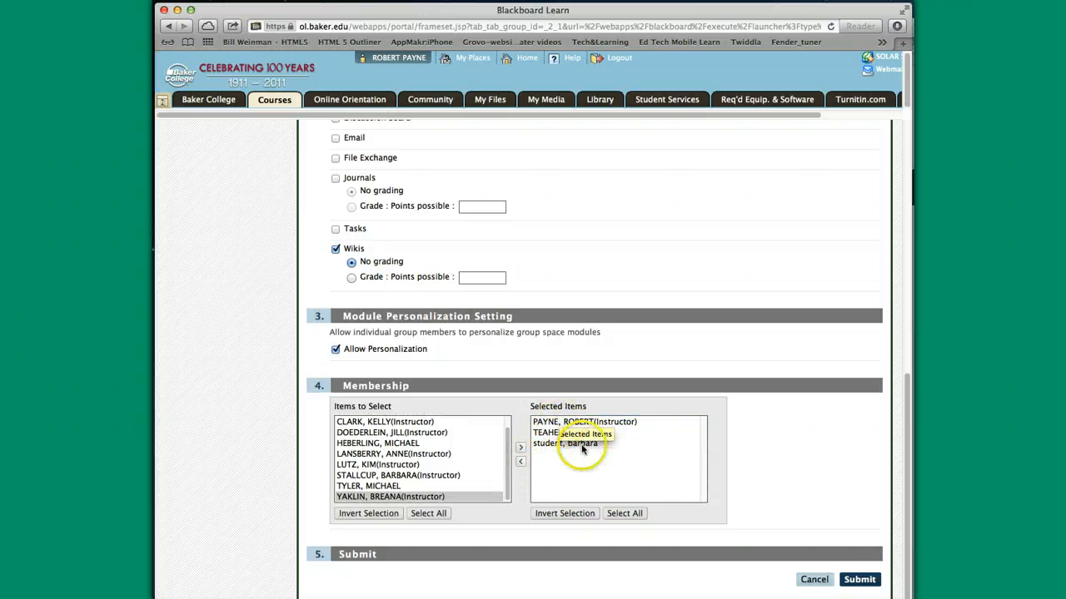
Step: Submit Group A Wiki and start creating another single group with manual enrollment
{"action": "left_click", "coordinate": [864, 583]}
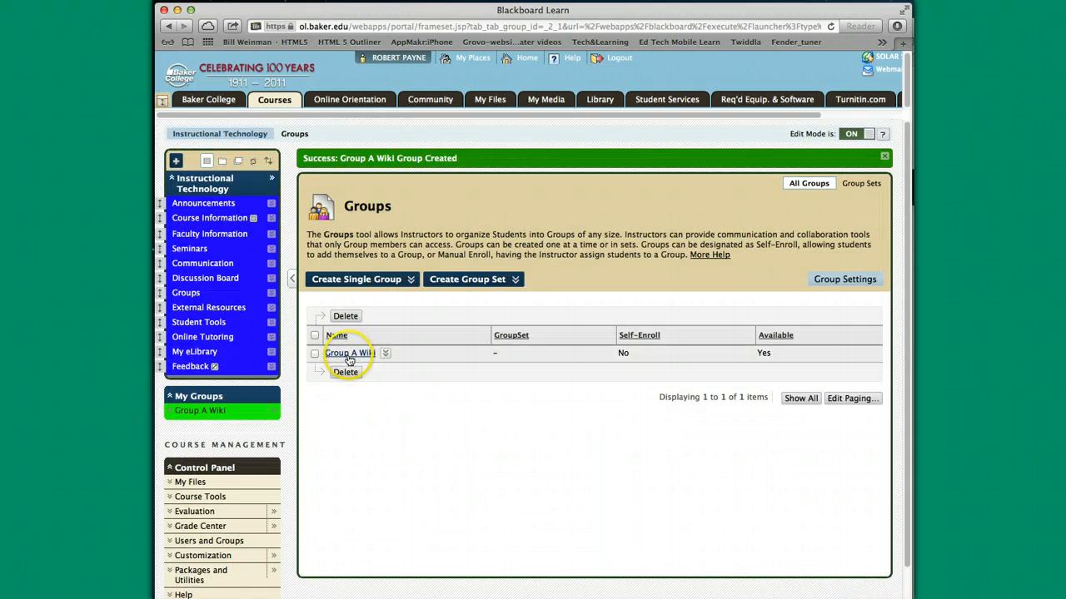
{"action": "left_click", "coordinate": [376, 280]}
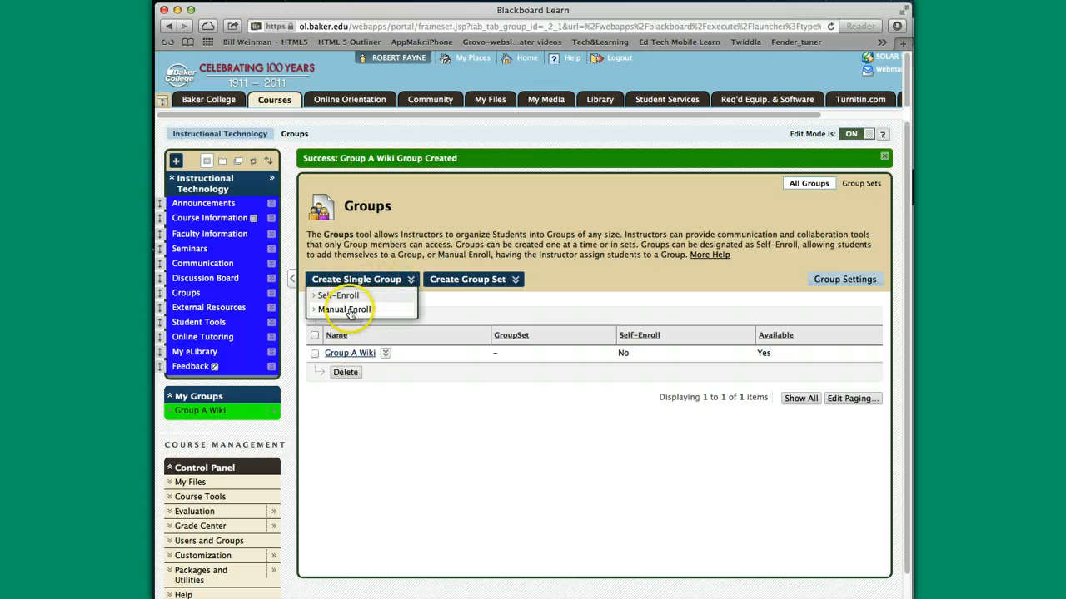
{"action": "left_click", "coordinate": [348, 309]}
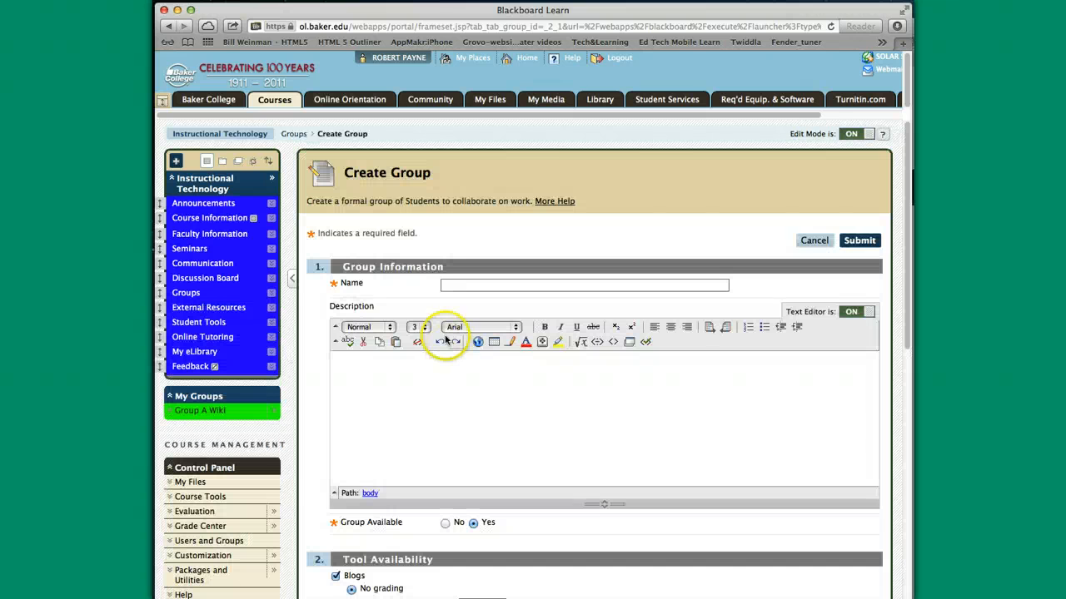
Step: Name the second group "Group B Wiki" and describe it as "This is a wiki used for the Team Scenario assignment."
{"action": "left_click", "coordinate": [446, 284]}
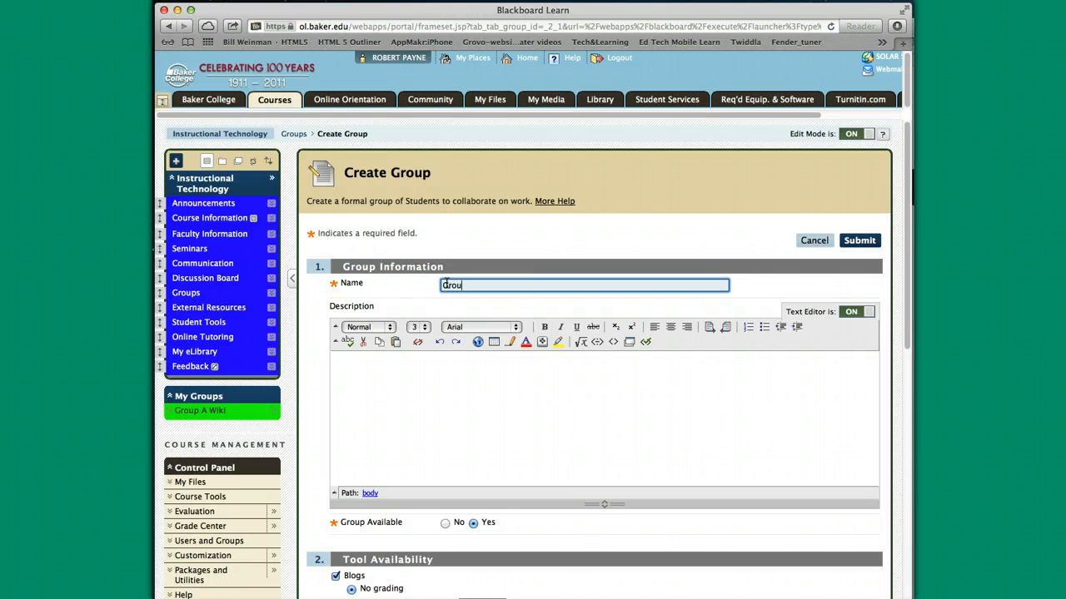
{"action": "type", "text": "Group B Wiki"}
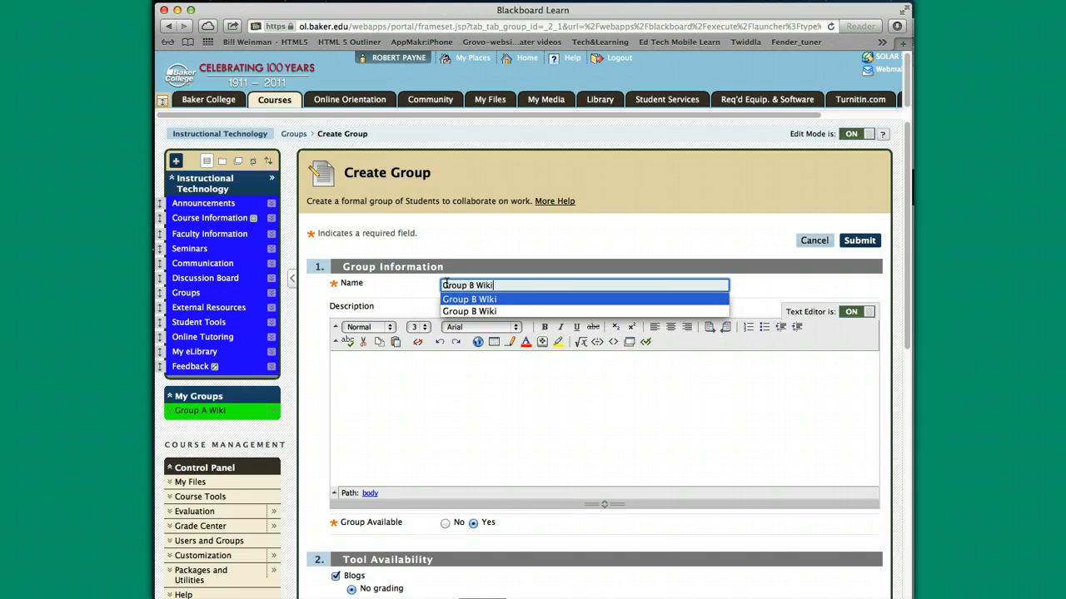
{"action": "left_click", "coordinate": [343, 363]}
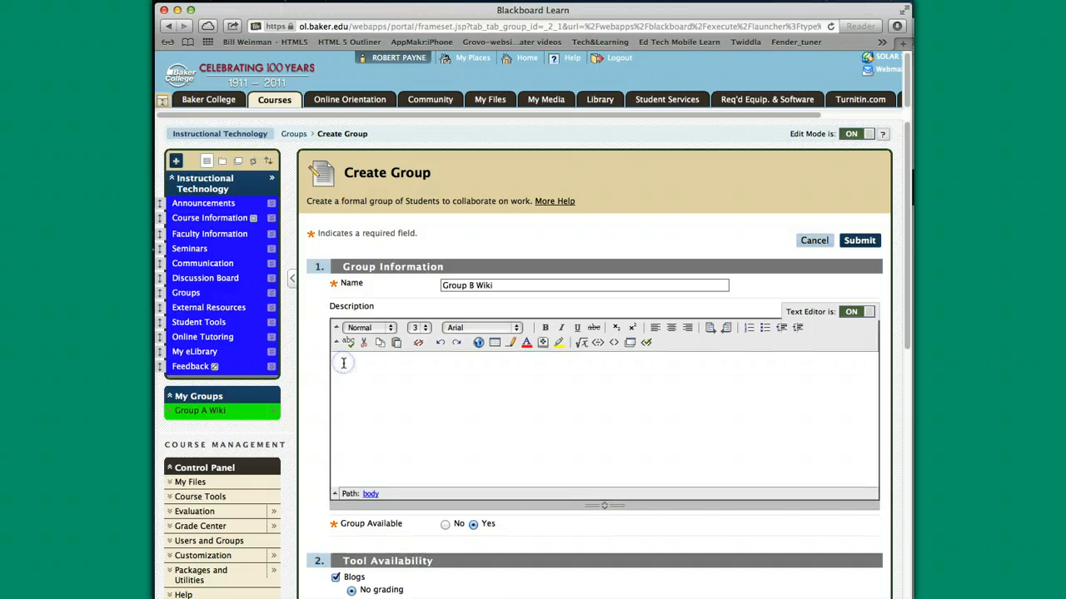
{"action": "type", "text": "This is a wiki used for the Team Scenario assignment."}
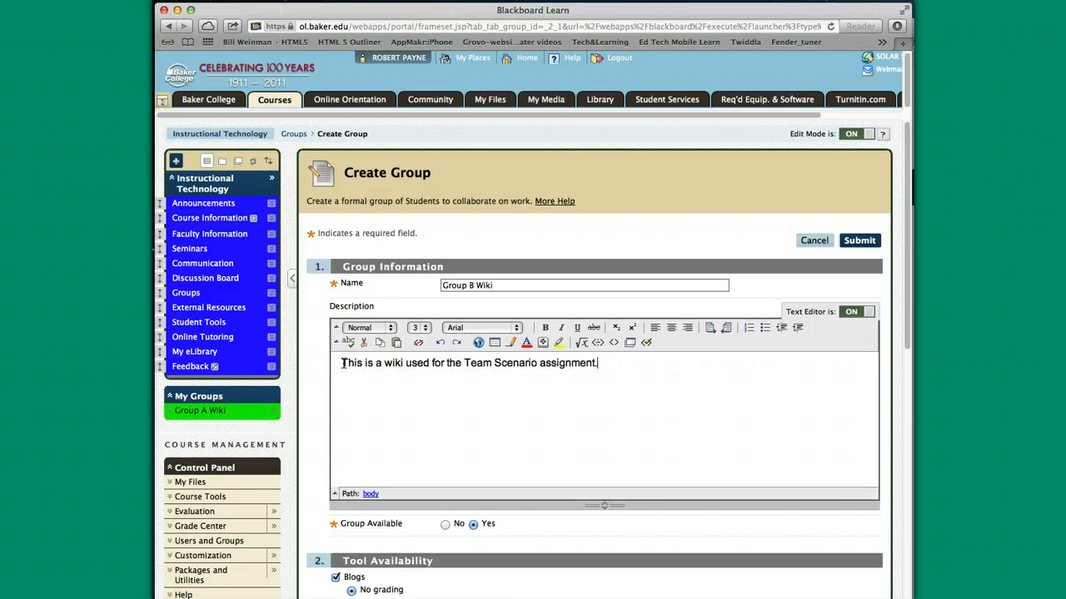
{"action": "left_click", "coordinate": [646, 412]}
Step: Disable Blogs, Collaboration, Discussion Board, Email, File Exchange, Journals and Tasks for Group B Wiki, leaving only Wikis enabled
{"action": "scroll", "coordinate": [647, 414], "scroll_direction": "down", "scroll_amount": 3}
{"action": "scroll", "coordinate": [647, 413], "scroll_direction": "down", "scroll_amount": 1}
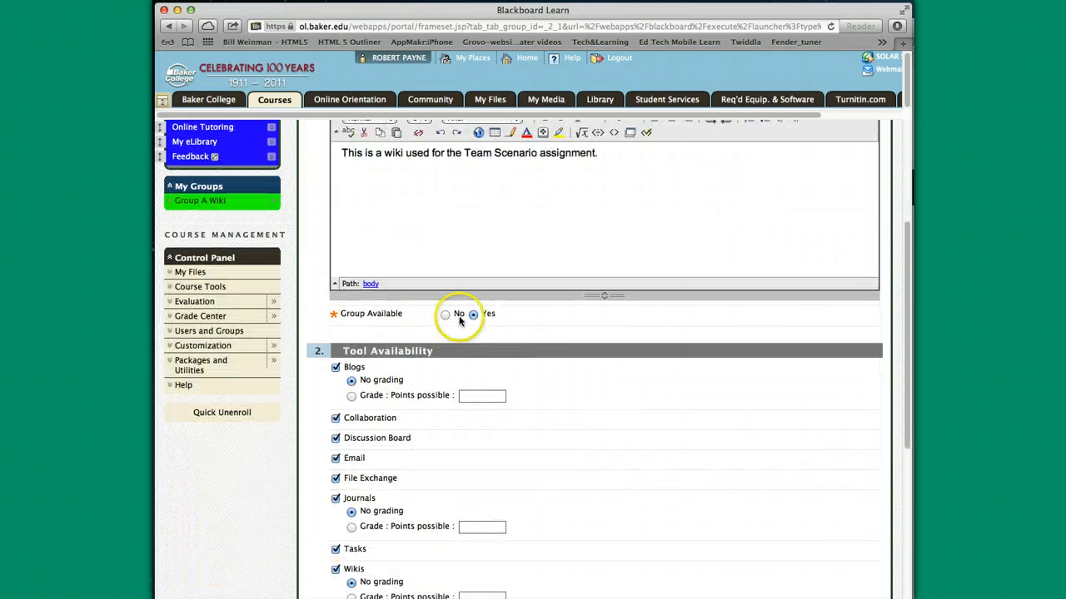
{"action": "left_click", "coordinate": [337, 368]}
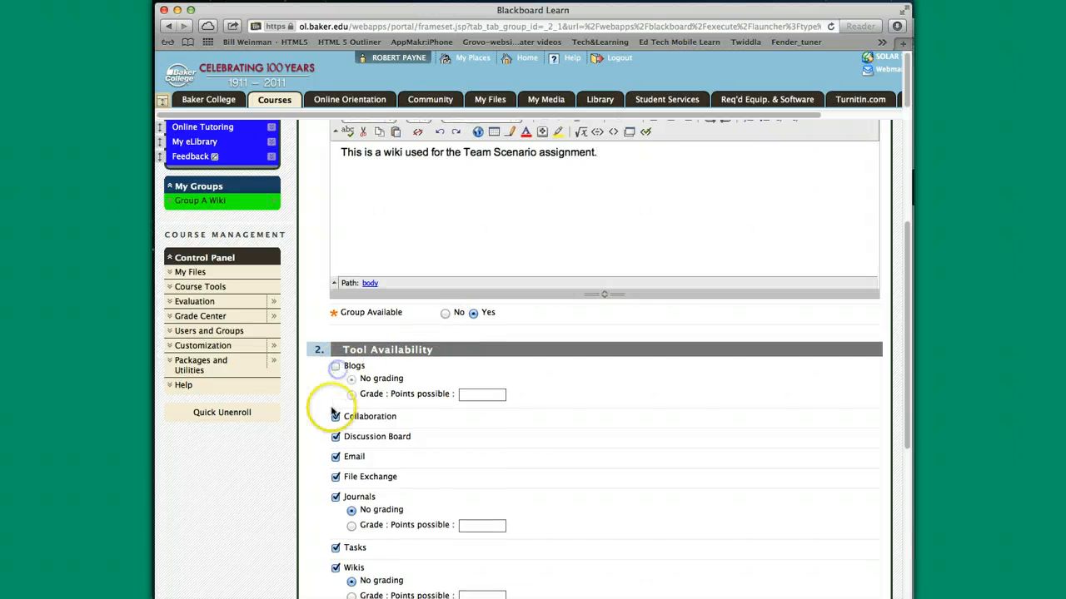
{"action": "left_click", "coordinate": [336, 438]}
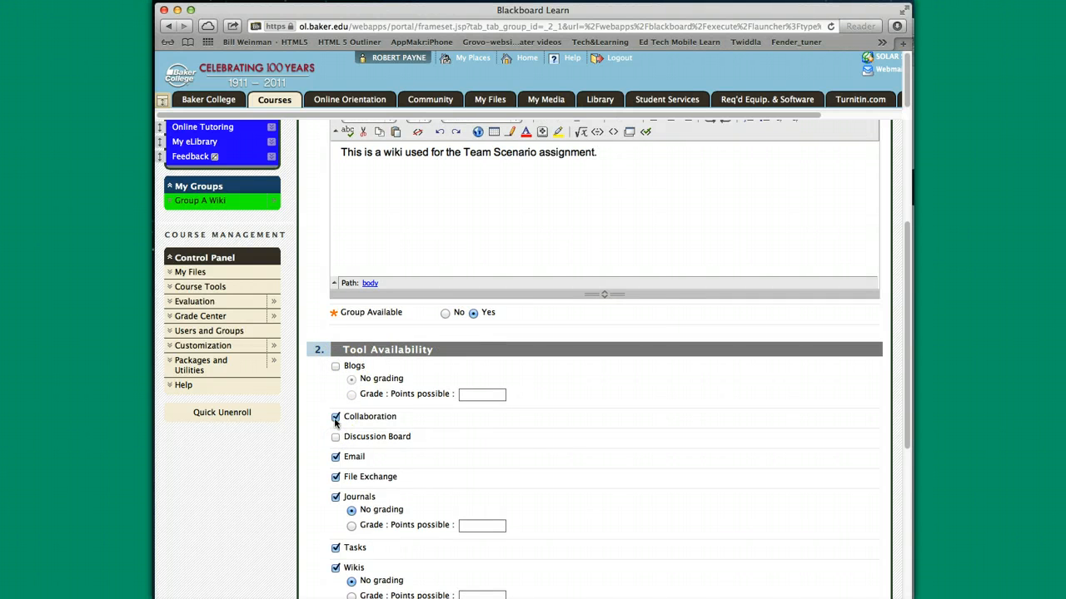
{"action": "left_click", "coordinate": [335, 457]}
{"action": "left_click", "coordinate": [336, 478]}
{"action": "left_click", "coordinate": [335, 497]}
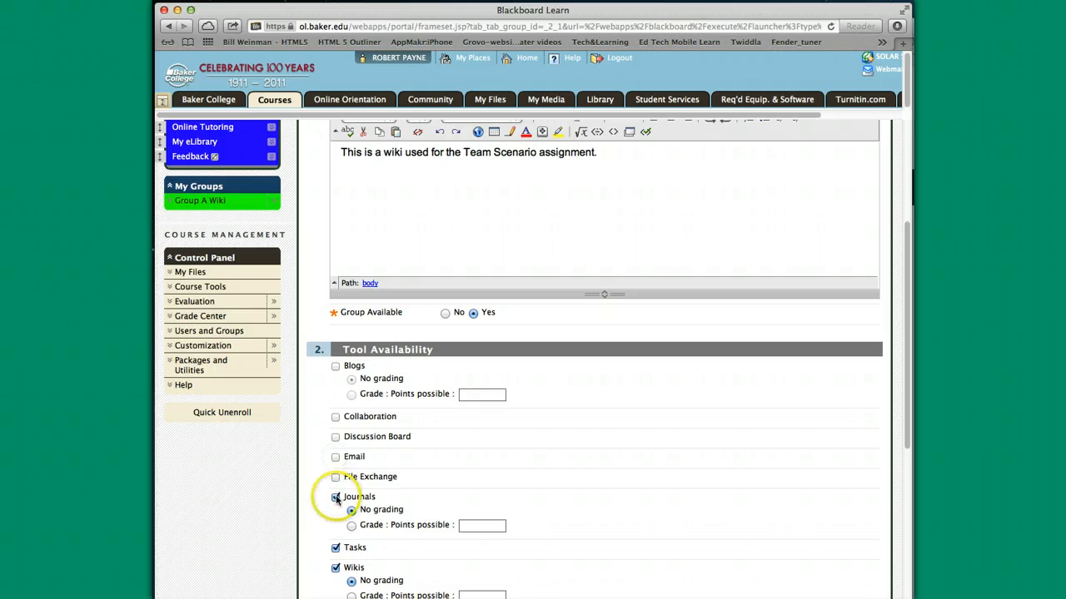
{"action": "left_click", "coordinate": [336, 548]}
{"action": "scroll", "coordinate": [656, 498], "scroll_direction": "down", "scroll_amount": 5}
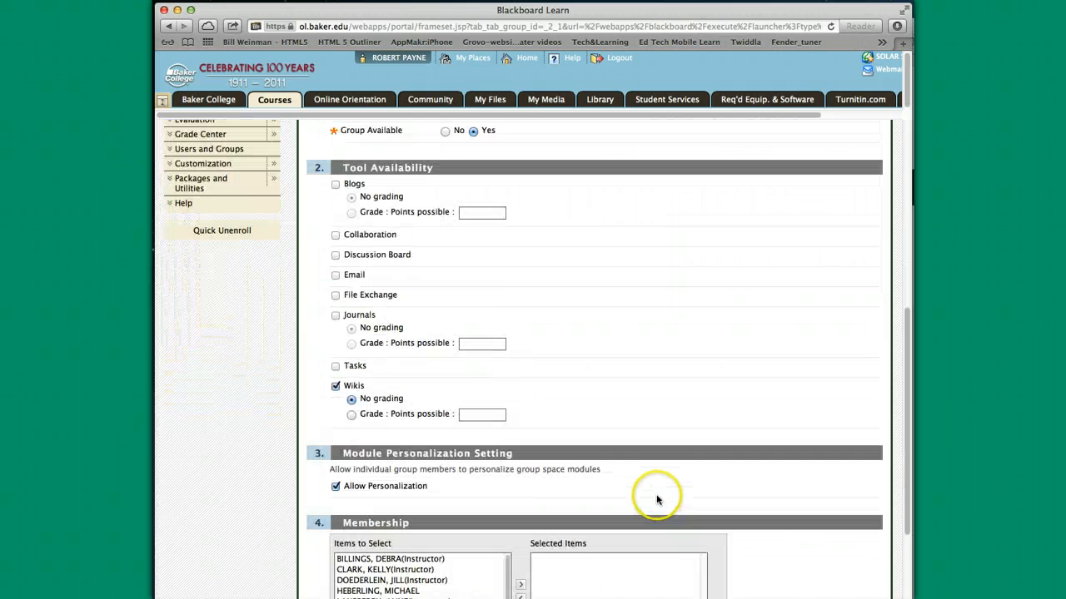
Step: Add the logged-in instructor and the first three other listed instructors to the group's membership, and submit Group B Wiki
{"action": "scroll", "coordinate": [656, 498], "scroll_direction": "down", "scroll_amount": 4}
{"action": "scroll", "coordinate": [656, 498], "scroll_direction": "down", "scroll_amount": 1}
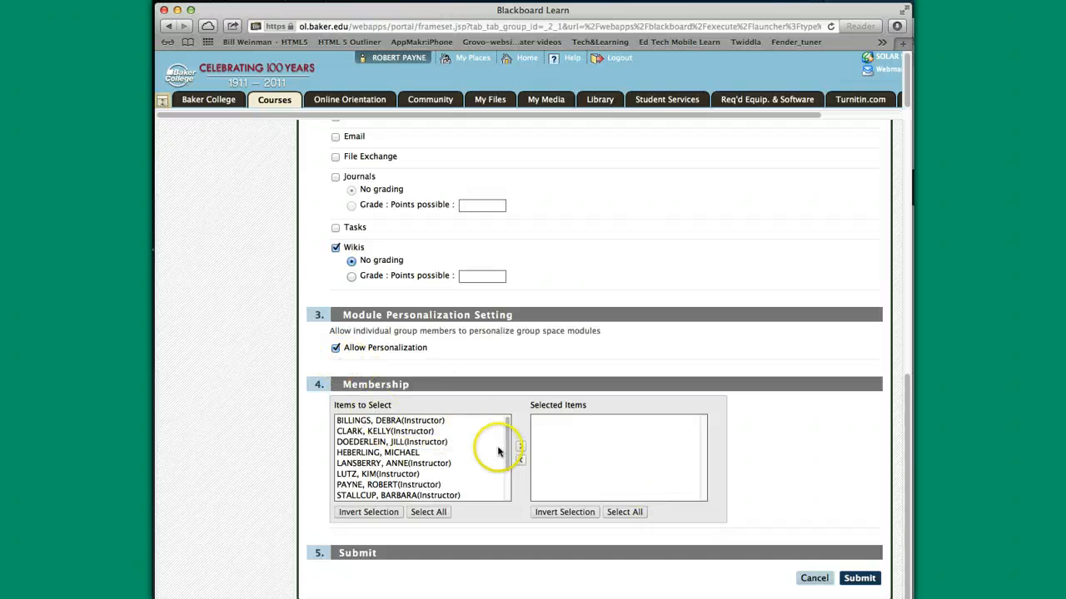
{"action": "left_click", "coordinate": [416, 485]}
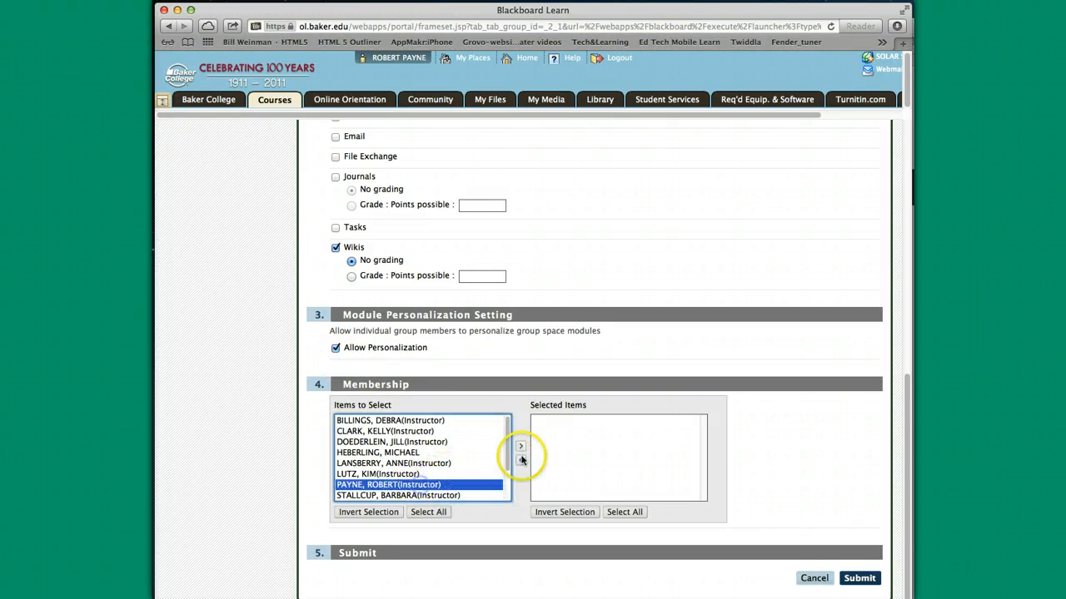
{"action": "left_click", "coordinate": [521, 447]}
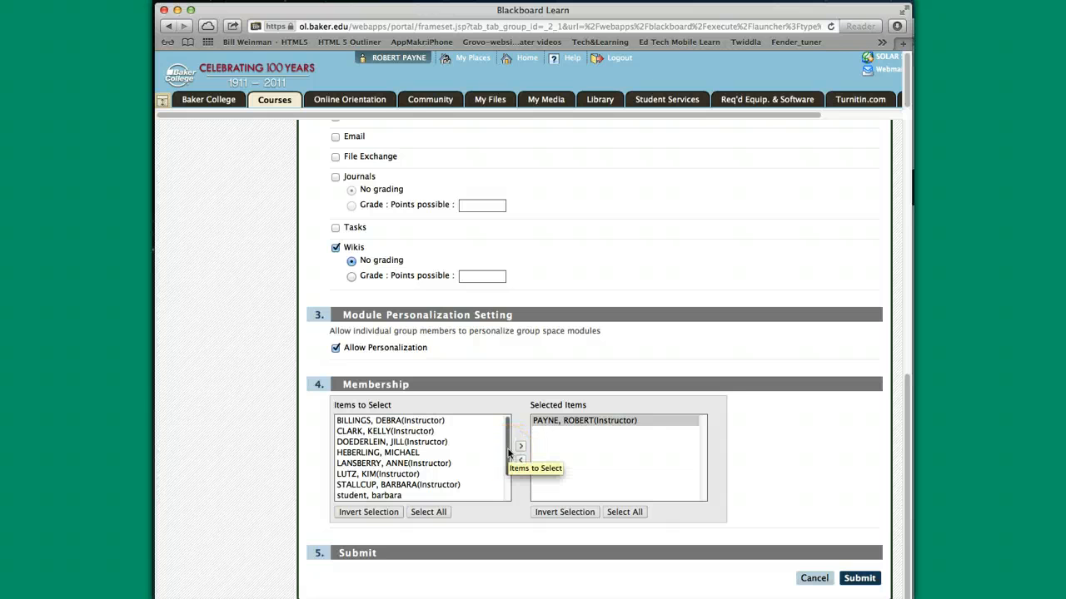
{"action": "left_click", "coordinate": [400, 421]}
{"action": "left_click", "coordinate": [520, 446]}
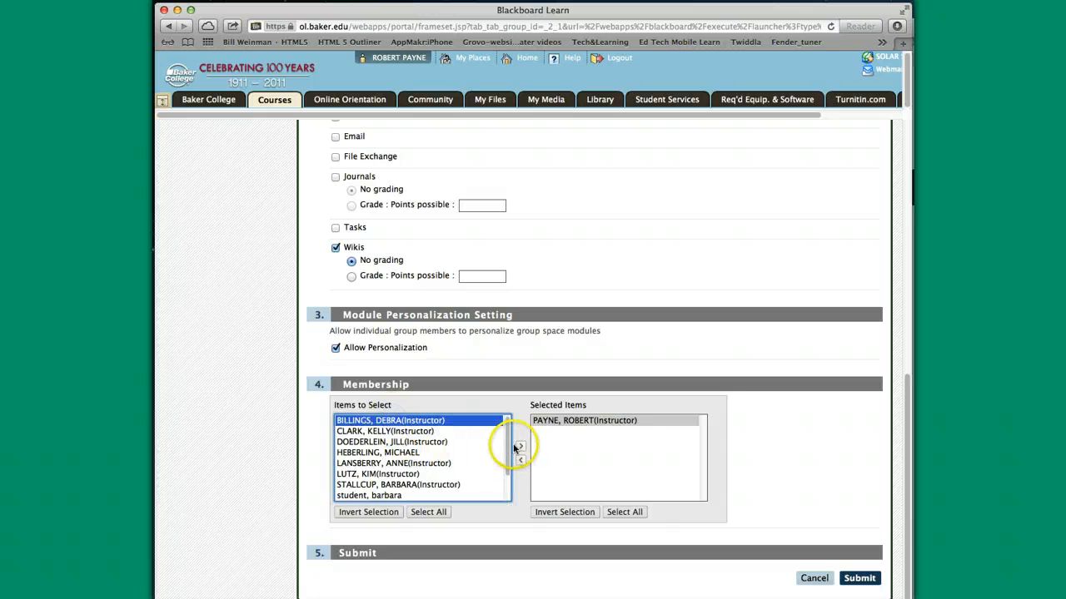
{"action": "left_click", "coordinate": [418, 420]}
{"action": "left_click", "coordinate": [520, 447]}
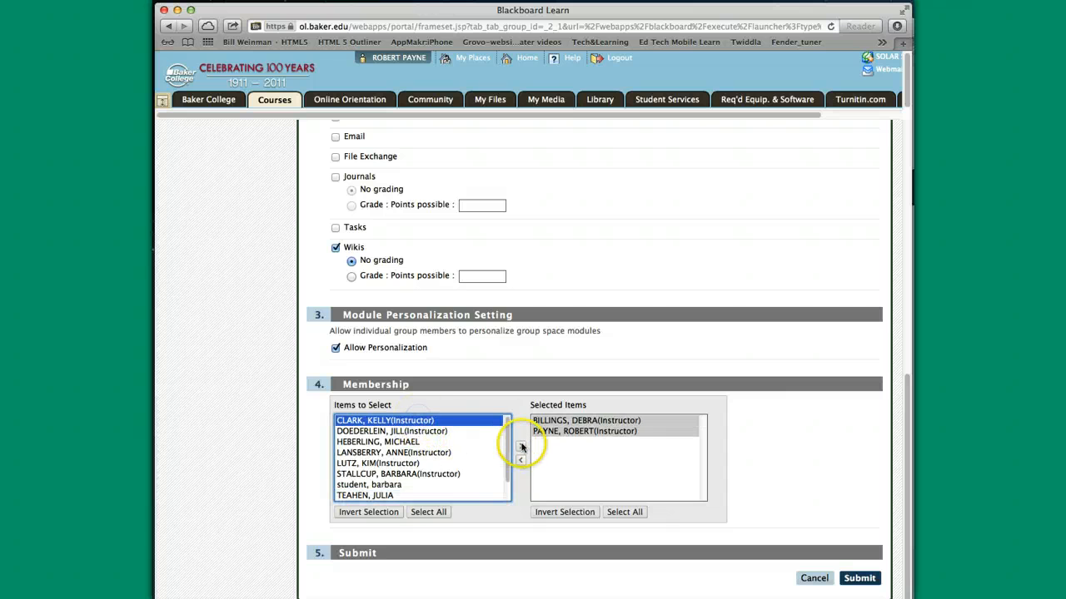
{"action": "left_click", "coordinate": [449, 421]}
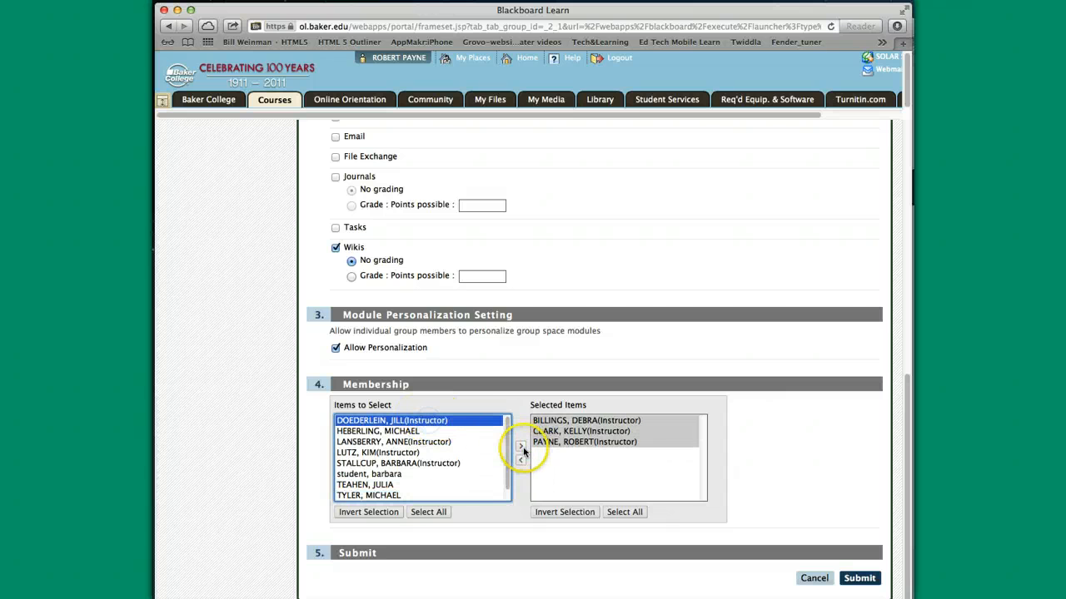
{"action": "left_click", "coordinate": [520, 448]}
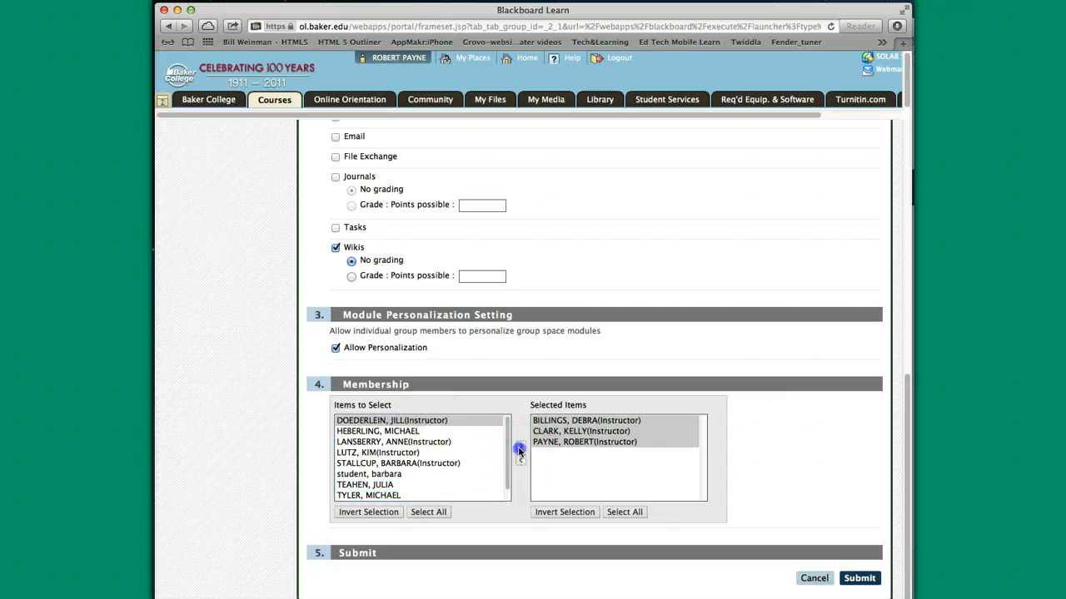
{"action": "left_click", "coordinate": [862, 579]}
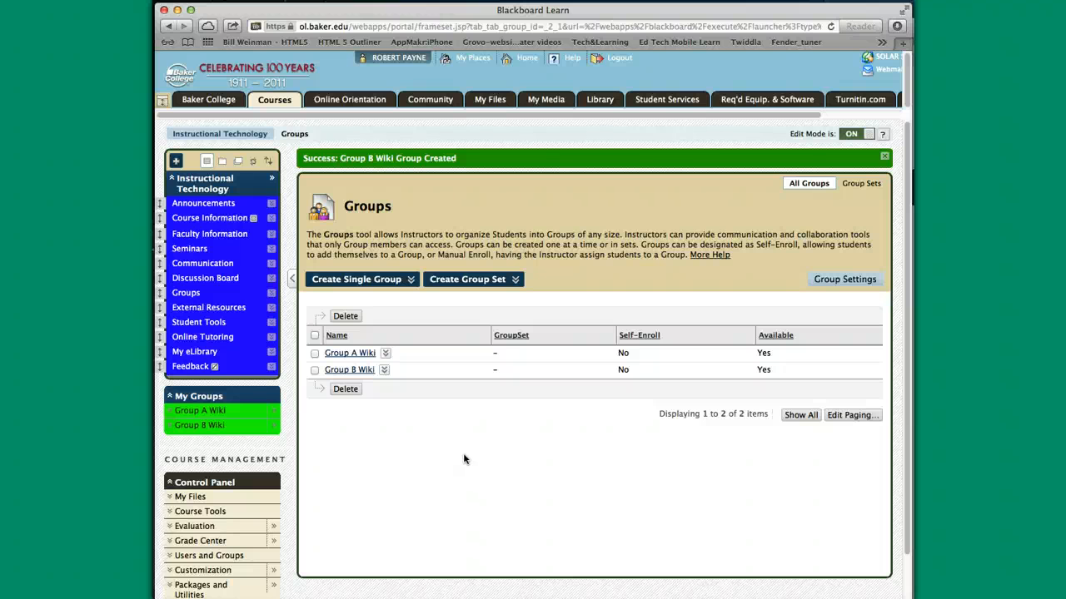
Step: Open the Group A Wiki homepage, collapse its entry under My Groups, and open its Group Wiki tool
{"action": "left_click", "coordinate": [355, 356]}
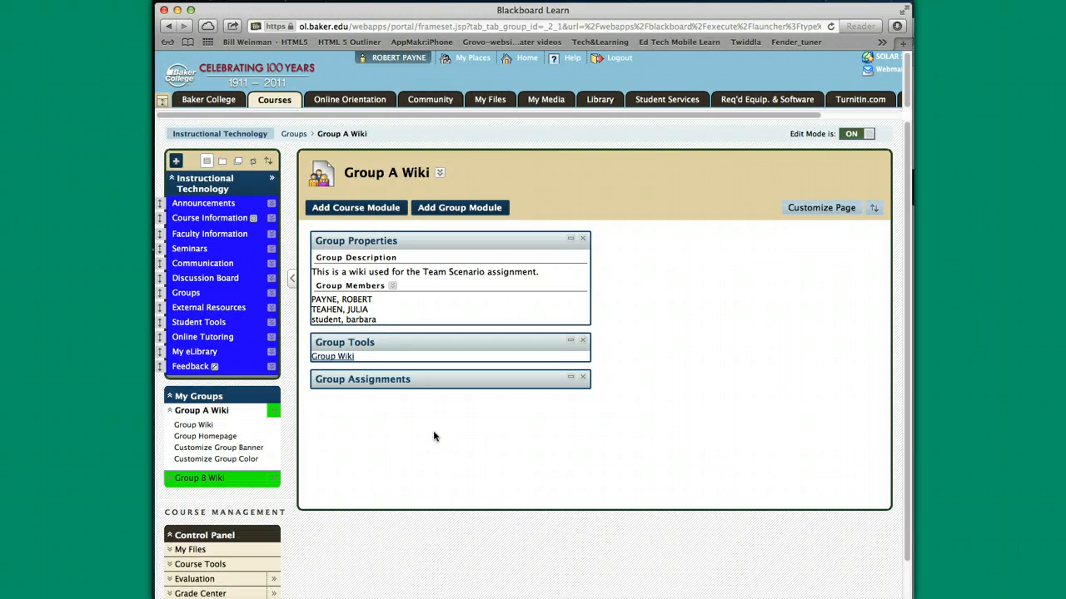
{"action": "left_click", "coordinate": [433, 437]}
{"action": "left_click", "coordinate": [172, 412]}
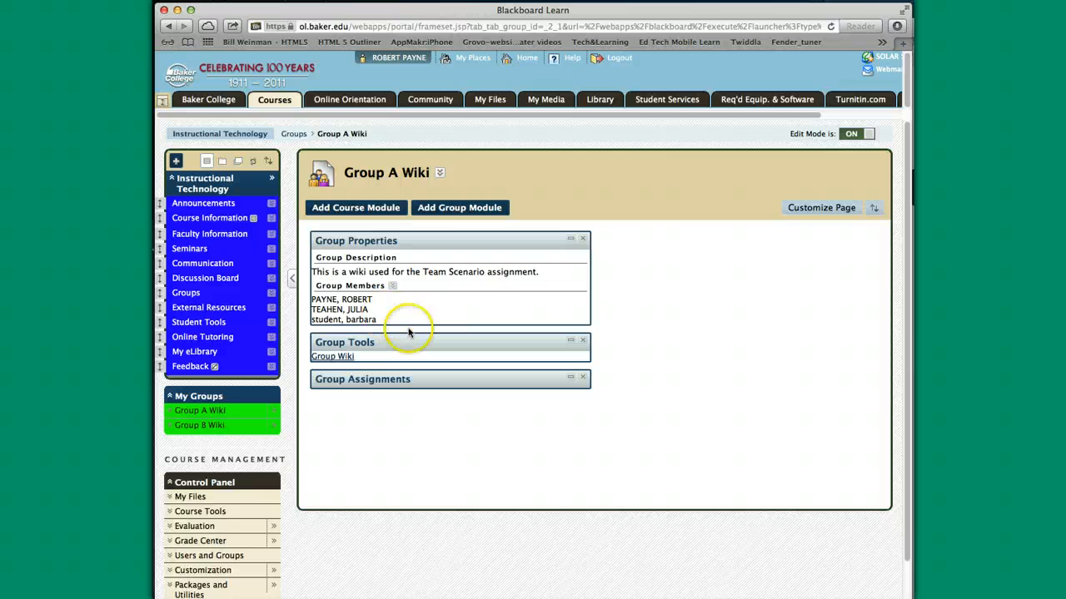
{"action": "left_click", "coordinate": [332, 358]}
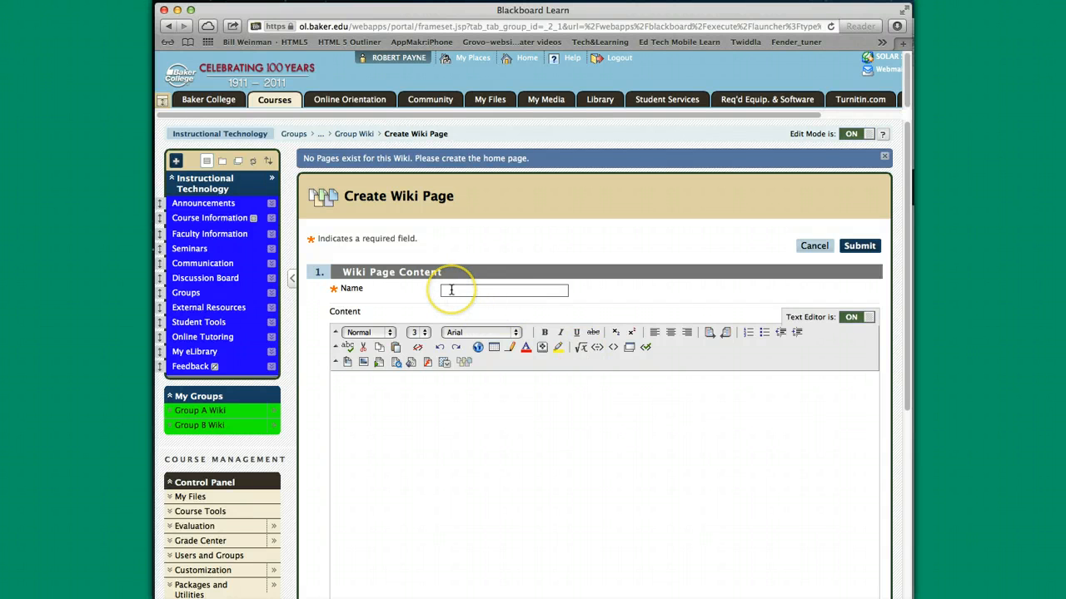
Step: Name the new wiki home page "Wiki Group A"
{"action": "scroll", "coordinate": [451, 289], "scroll_direction": "down", "scroll_amount": 1}
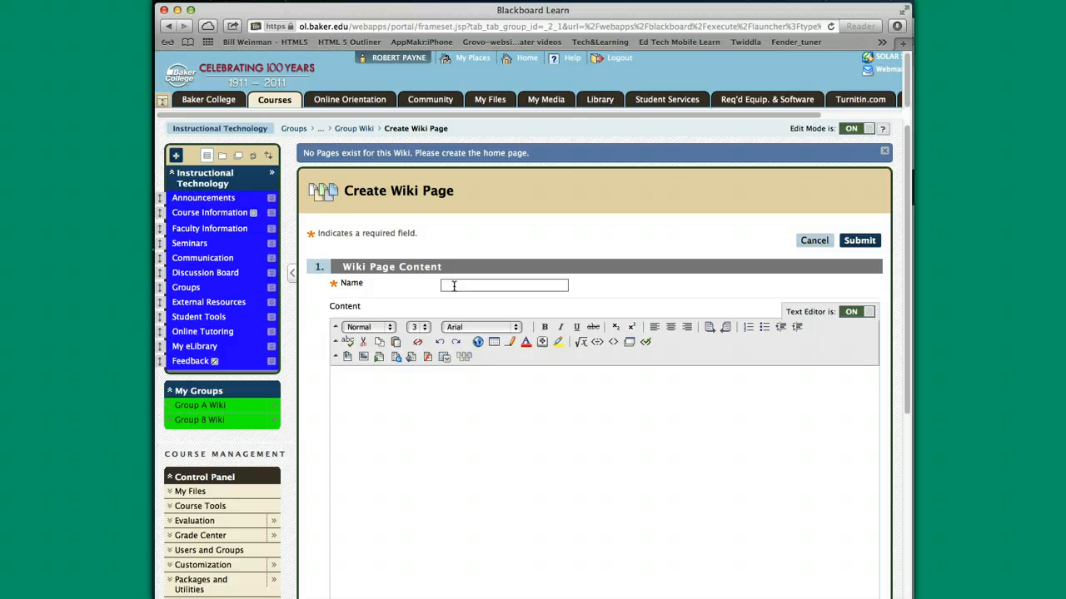
{"action": "left_click", "coordinate": [454, 286]}
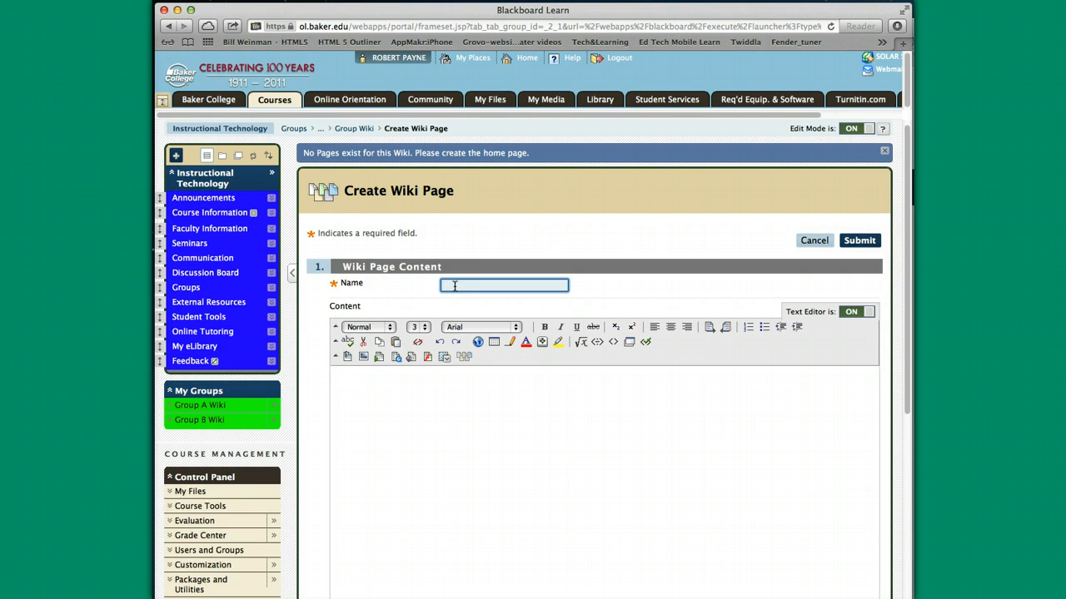
{"action": "type", "text": "Wiki Group A"}
Step: Write the page content "THis is the wiki page we will use if you are in group A. Please enter your work below."
{"action": "left_click", "coordinate": [355, 377]}
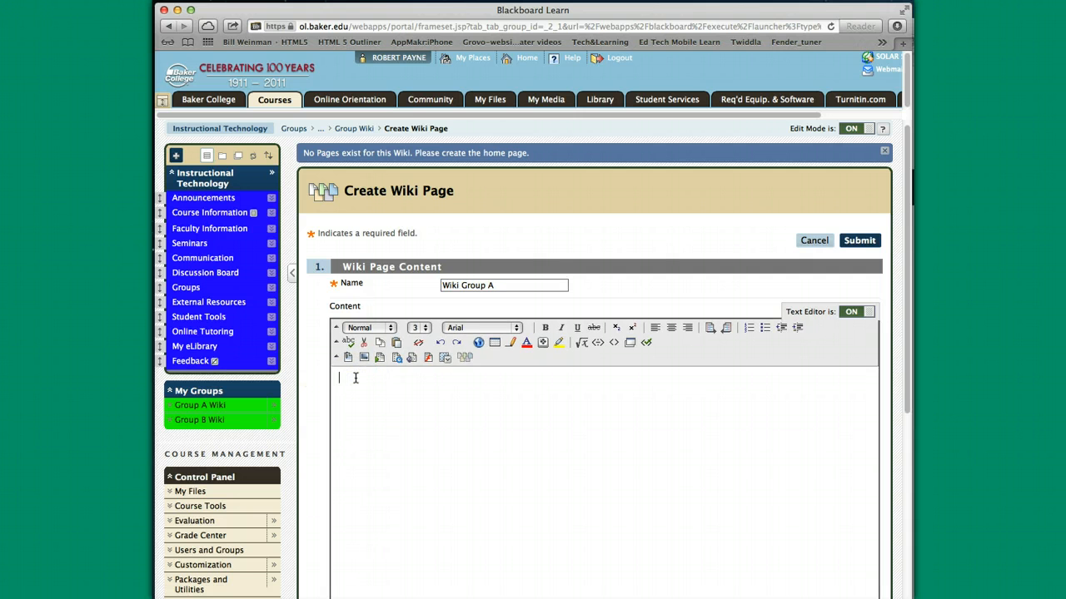
{"action": "type", "text": "THis is the f"}
{"action": "key", "text": "BackSpace"}
{"action": "type", "text": "wiki page we will "}
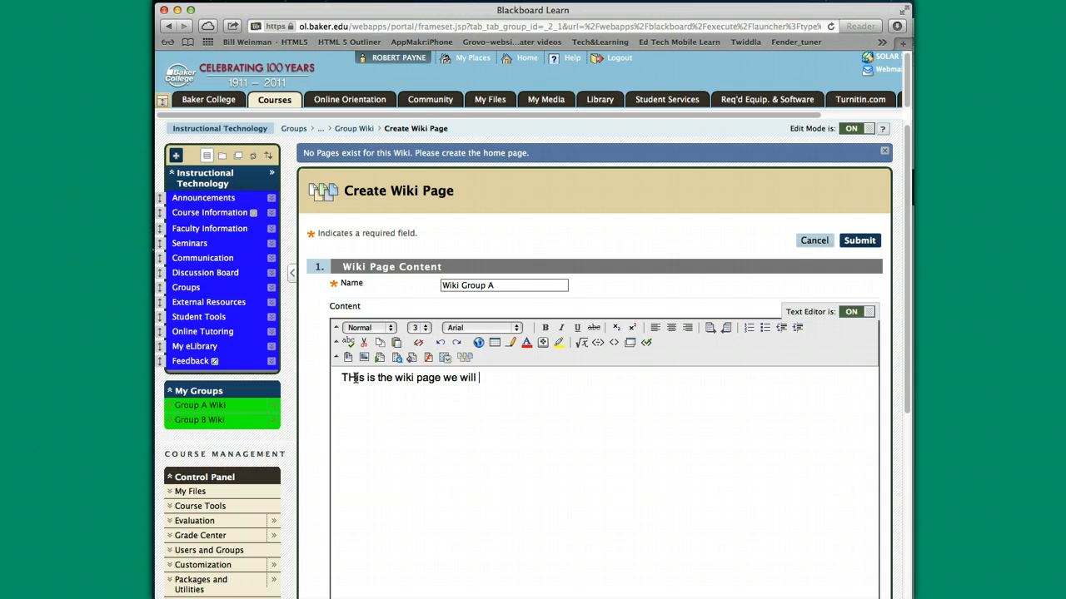
{"action": "type", "text": "use if you are in group A"}
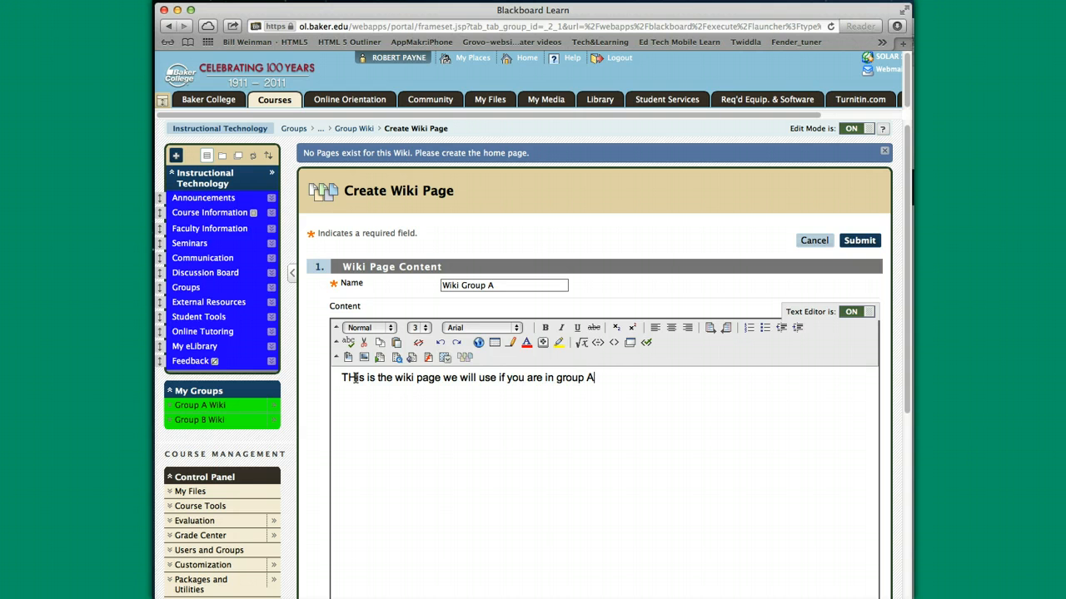
{"action": "left_click", "coordinate": [687, 312]}
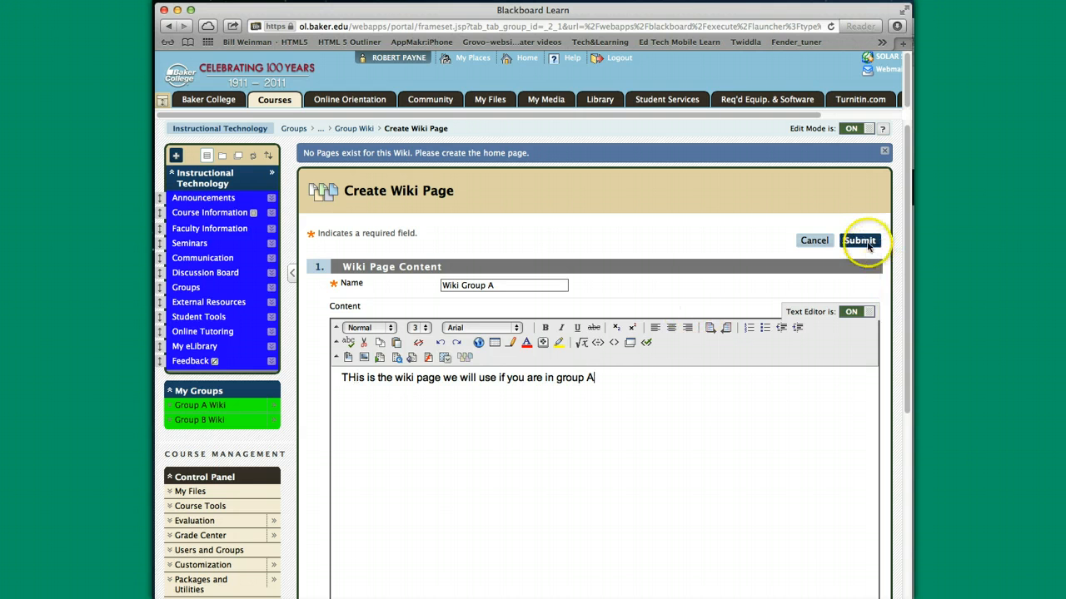
{"action": "type", "text": ".  "}
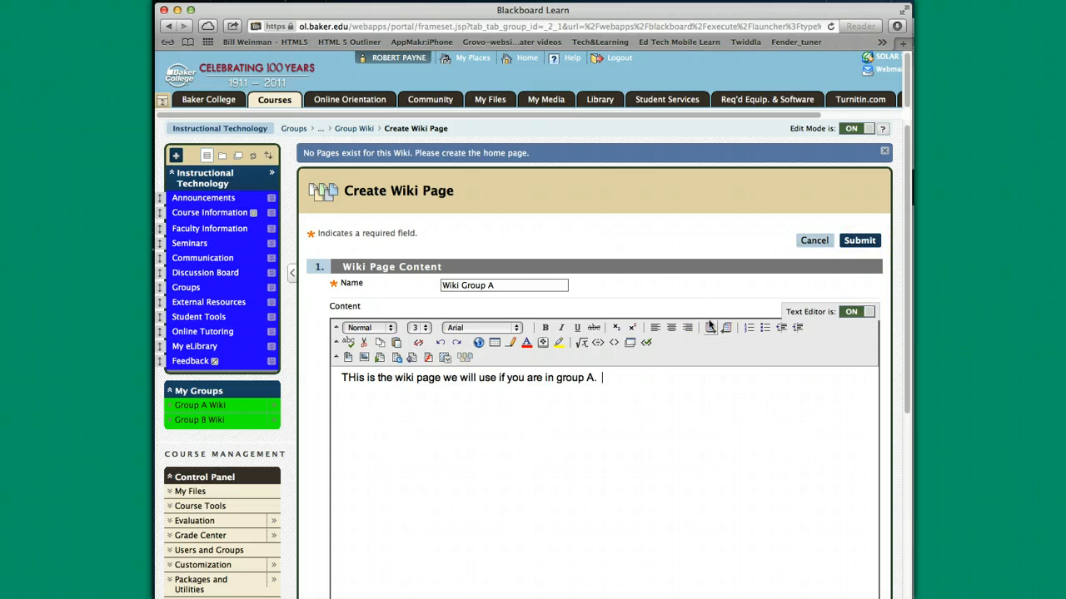
{"action": "type", "text": "Please enter your work below."}
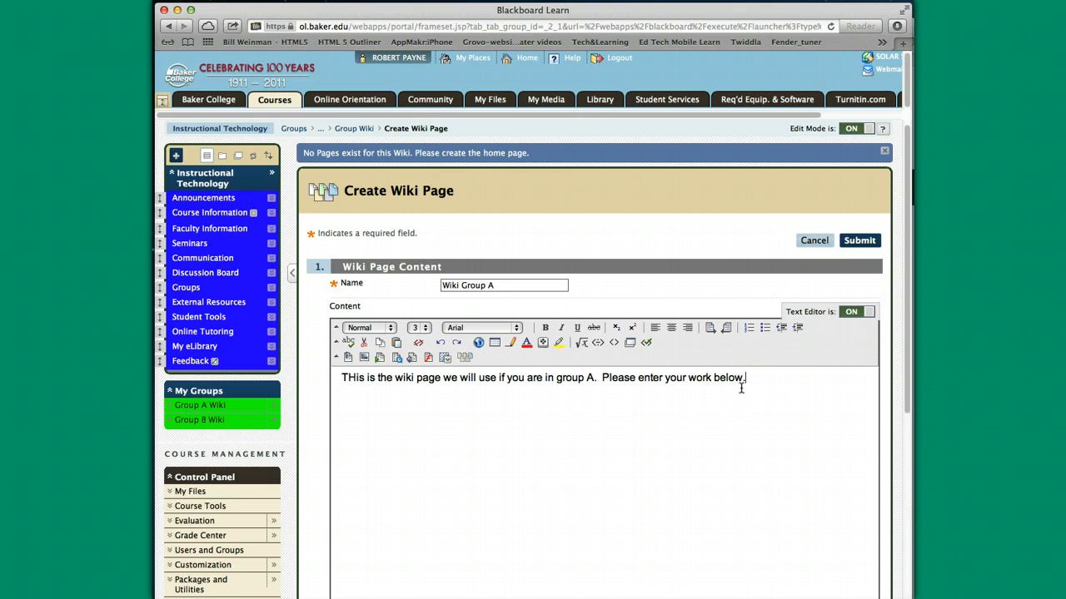
Step: Correct "THis" to "This" at the start of the page content and submit the wiki page
{"action": "left_click", "coordinate": [356, 378]}
{"action": "left_click", "coordinate": [356, 377]}
{"action": "key", "text": "BackSpace"}
{"action": "type", "text": "h"}
{"action": "left_click", "coordinate": [558, 385]}
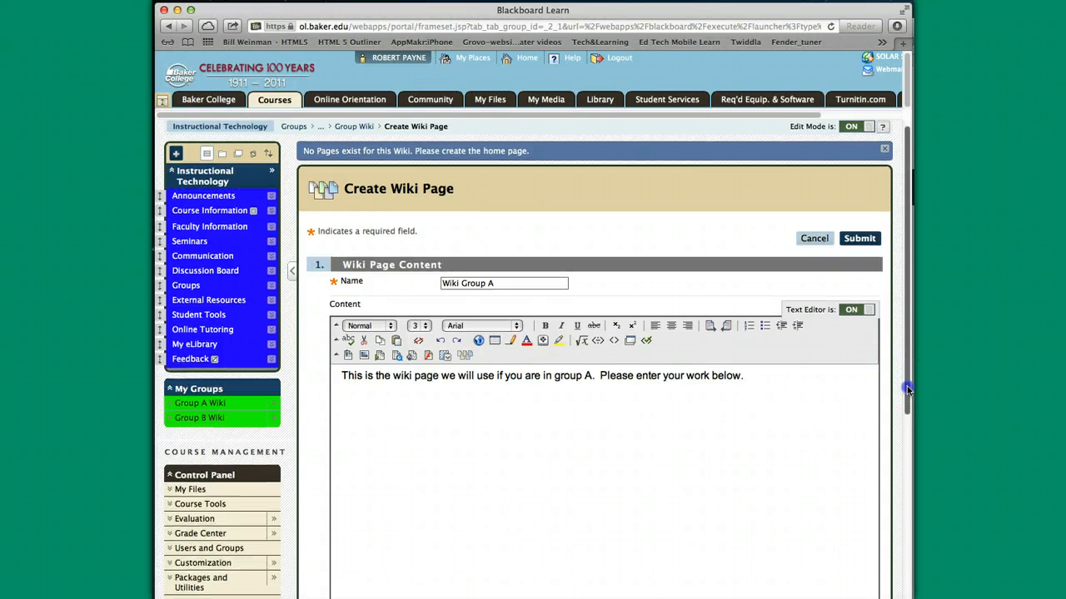
{"action": "mouse_move", "coordinate": [910, 372]}
{"action": "left_mouse_down"}
{"action": "mouse_move", "coordinate": [910, 552]}
{"action": "mouse_move", "coordinate": [910, 372]}
{"action": "left_mouse_up"}
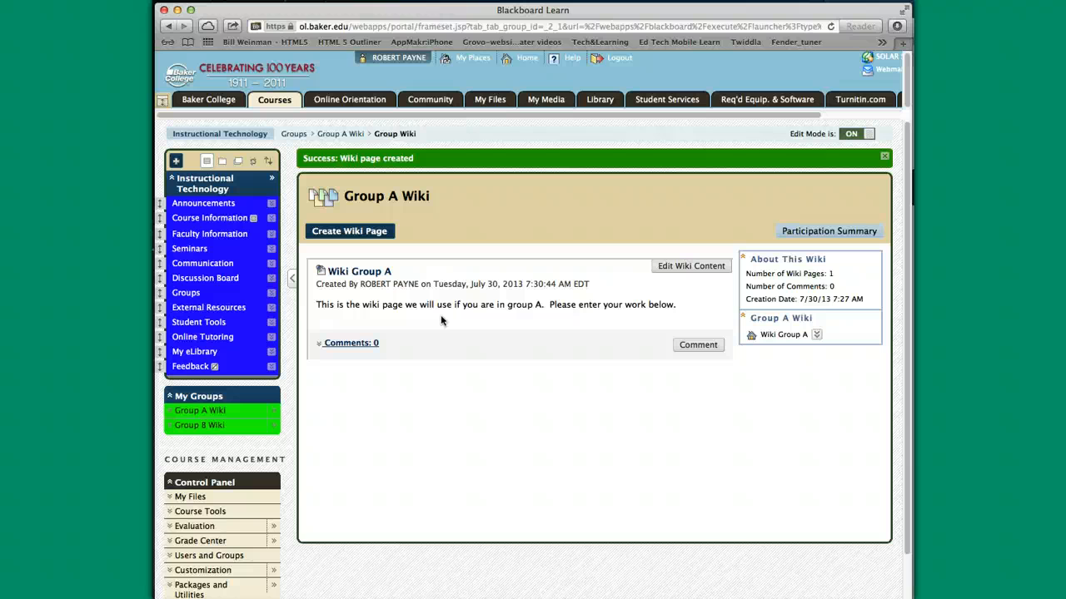
{"action": "left_click", "coordinate": [457, 510]}
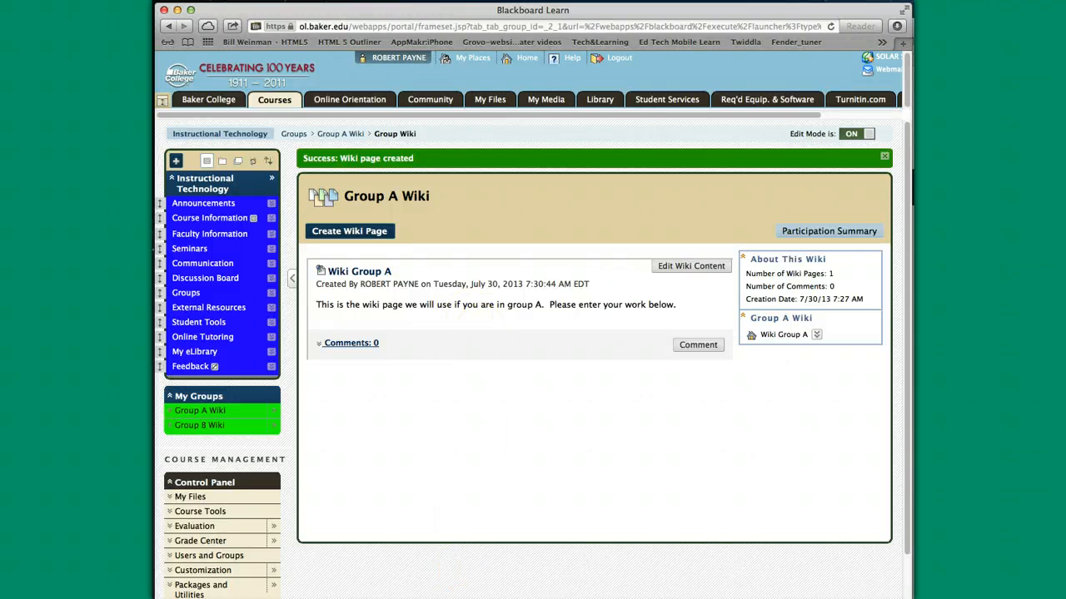